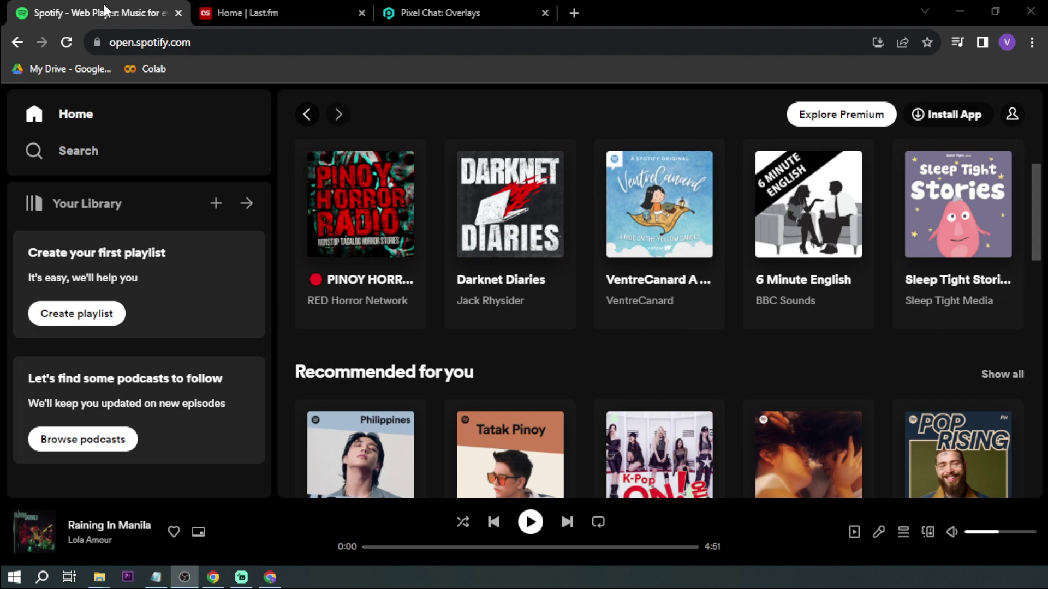
Cycle through the Spotify, Last.fm and Pixel Chat tabs, ending on the Last.fm home page.
{"action": "left_click", "coordinate": [234, 11]}
{"action": "key", "text": "ctrl+Tab"}
{"action": "left_click", "coordinate": [98, 6]}
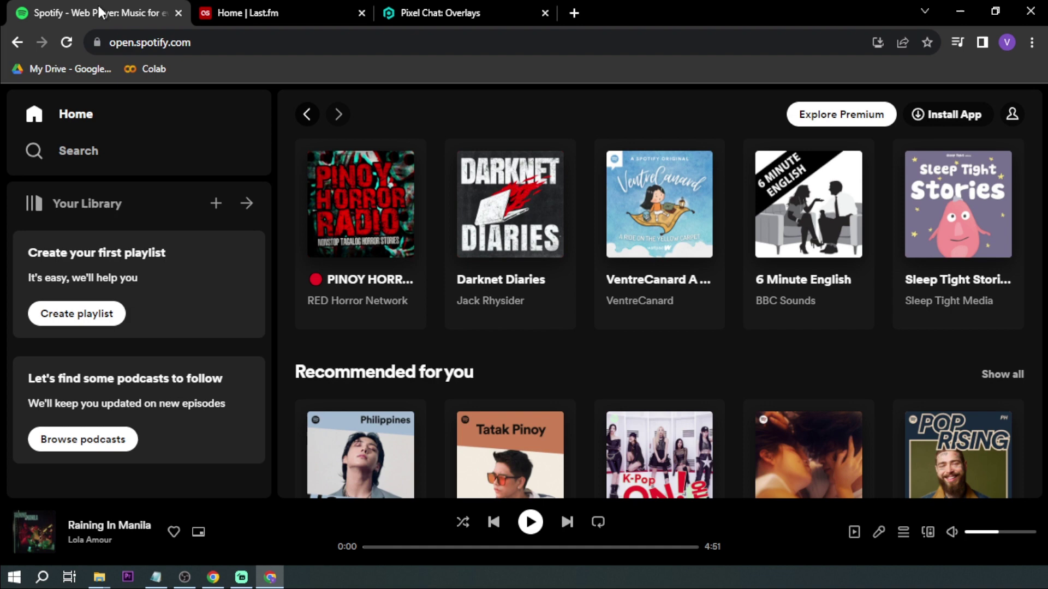
{"action": "key", "text": "ctrl+Tab"}
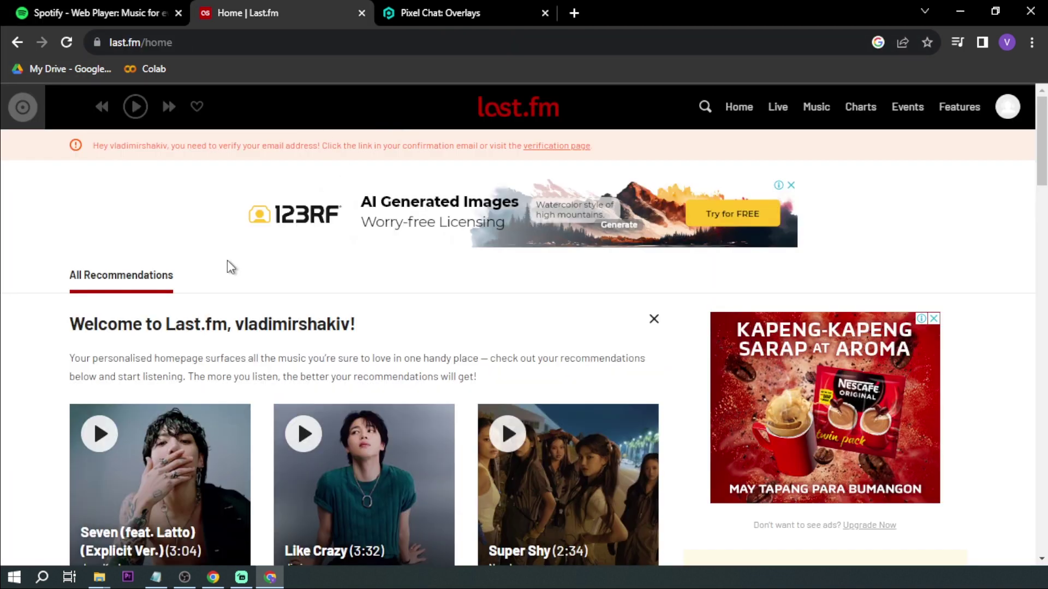
{"action": "key", "text": "ctrl+Tab"}
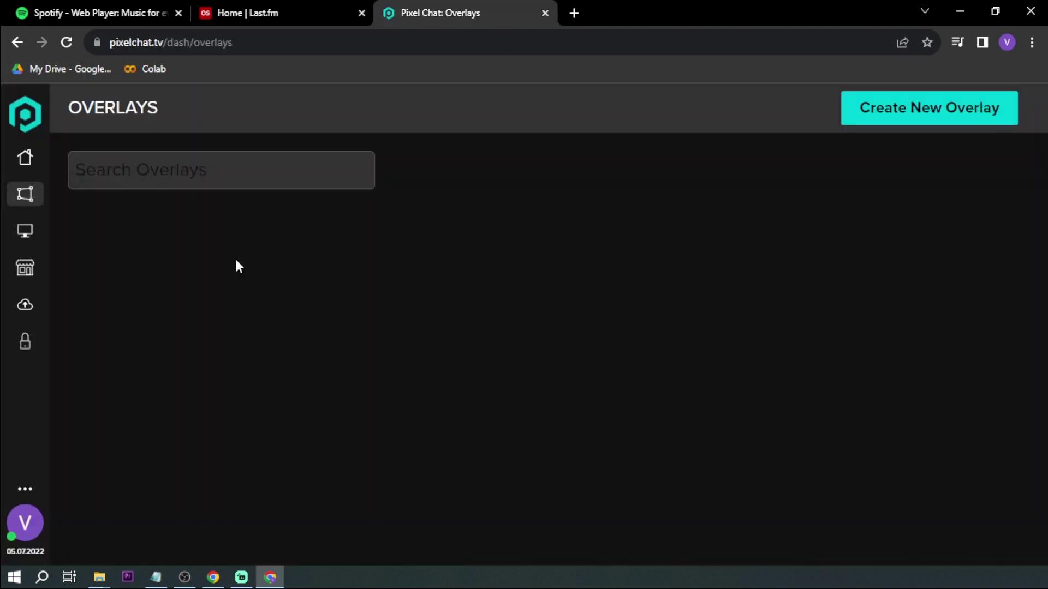
{"action": "key", "text": "ctrl+Tab"}
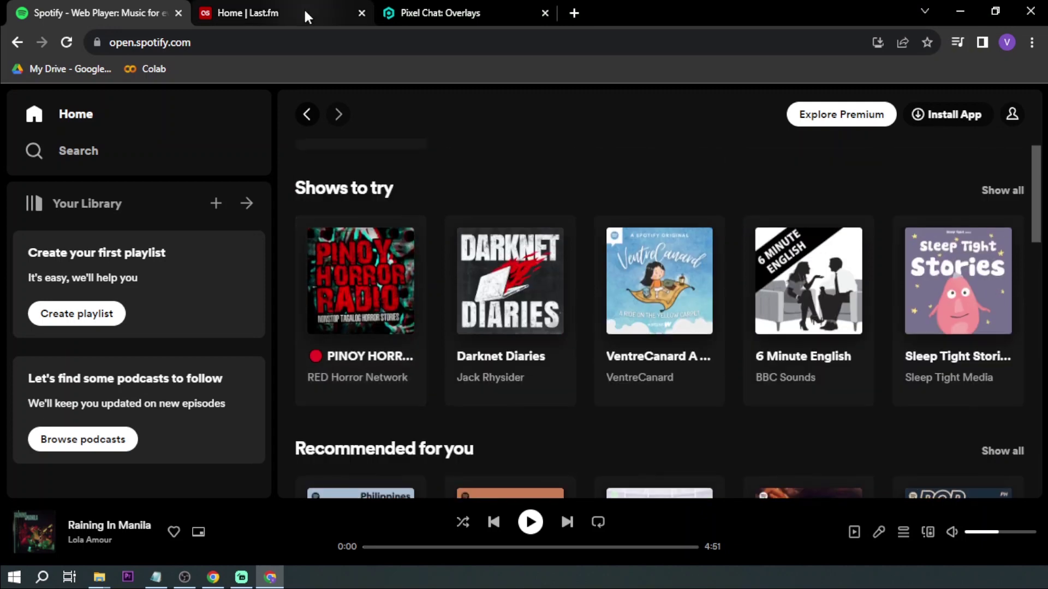
{"action": "left_click", "coordinate": [303, 13]}
Connect Spotify Scrobbling under Last.fm's Settings > Applications.
{"action": "left_click", "coordinate": [237, 48]}
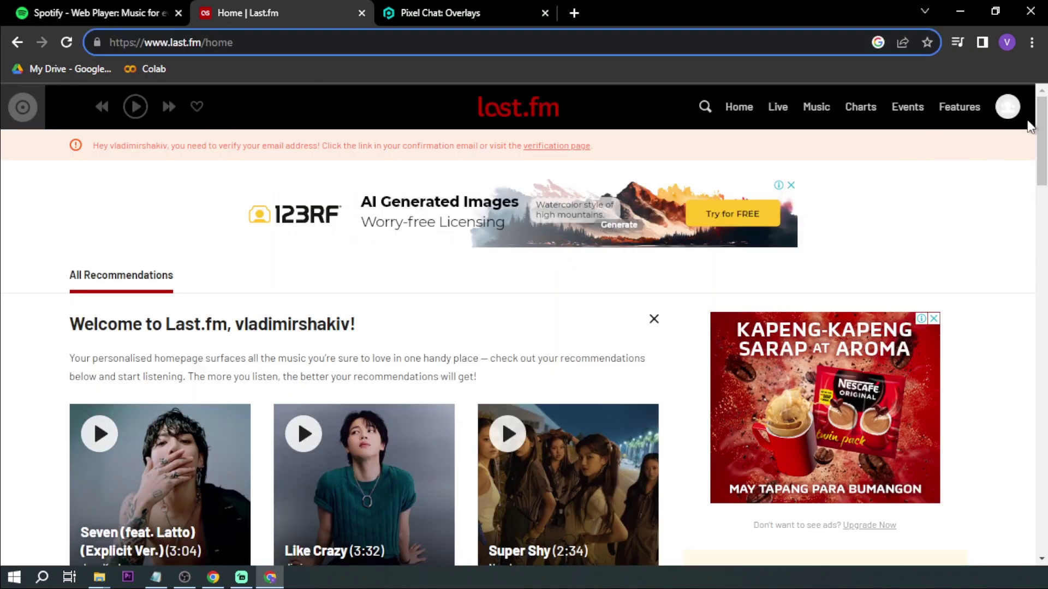
{"action": "mouse_move", "coordinate": [1016, 124]}
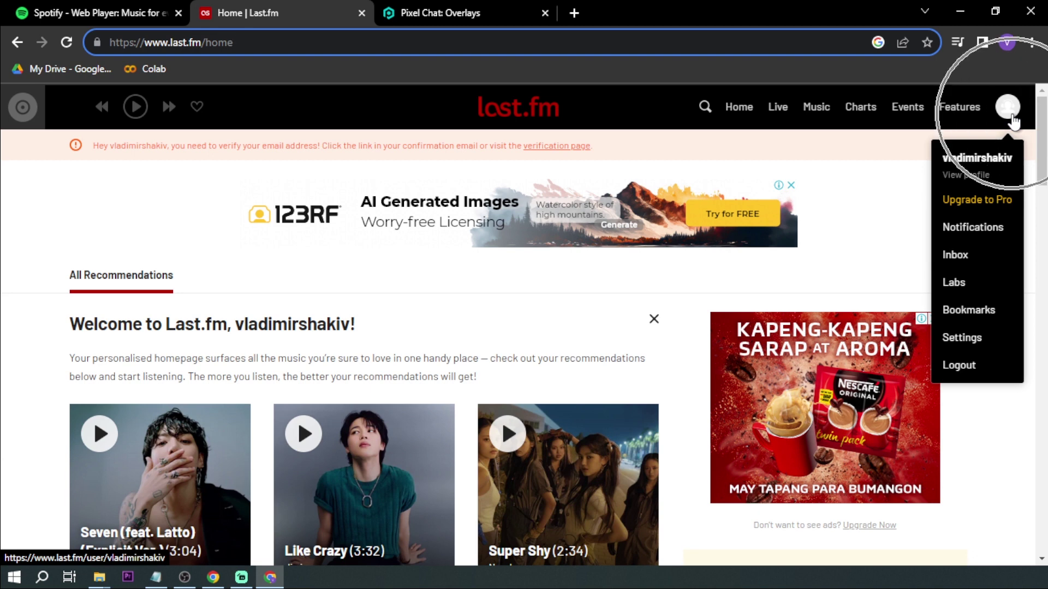
{"action": "left_click", "coordinate": [975, 335]}
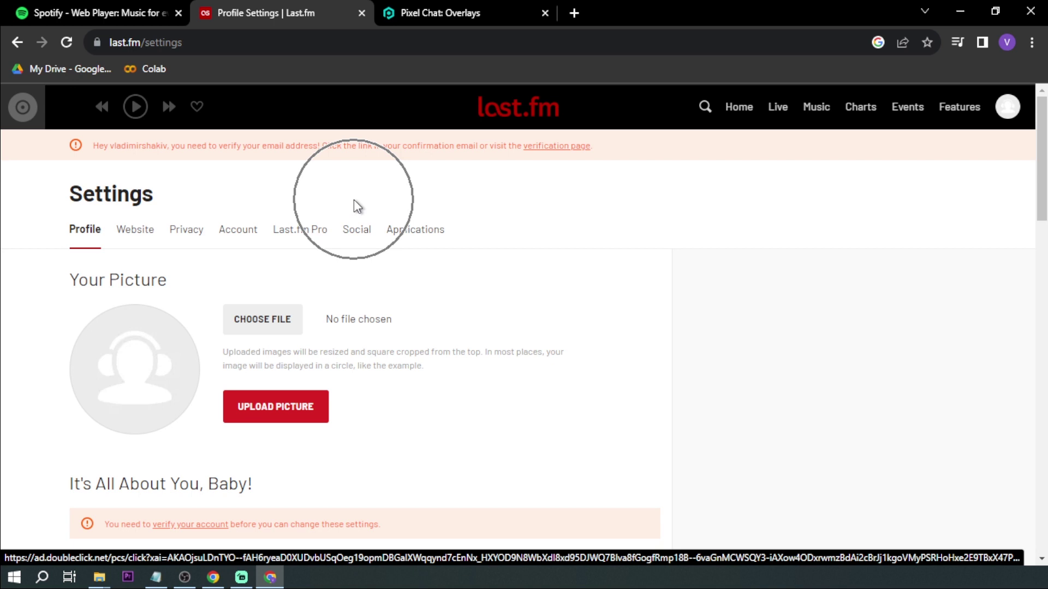
{"action": "left_click", "coordinate": [417, 242]}
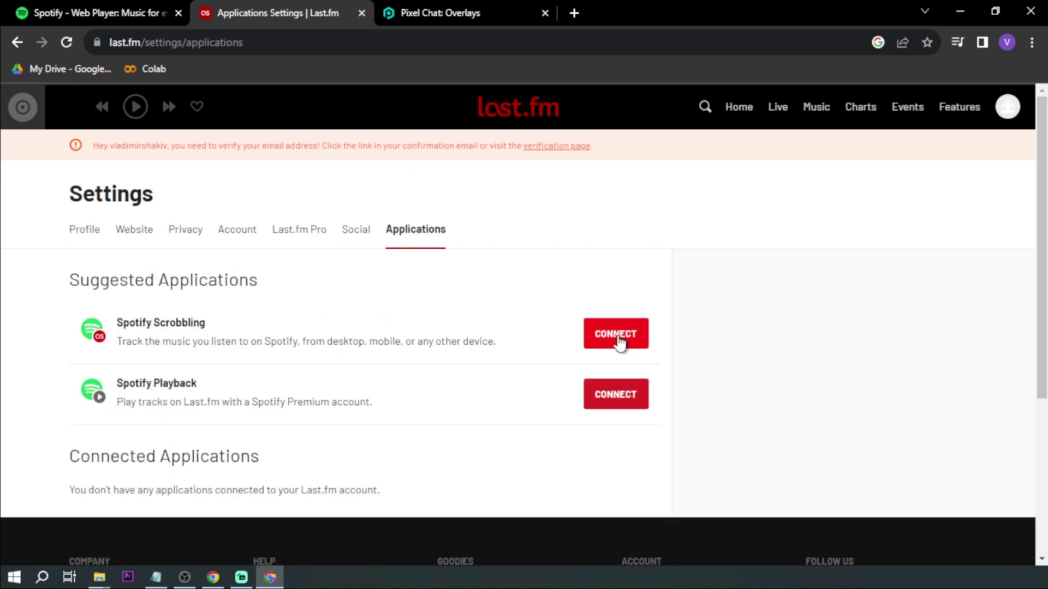
{"action": "left_click", "coordinate": [618, 342]}
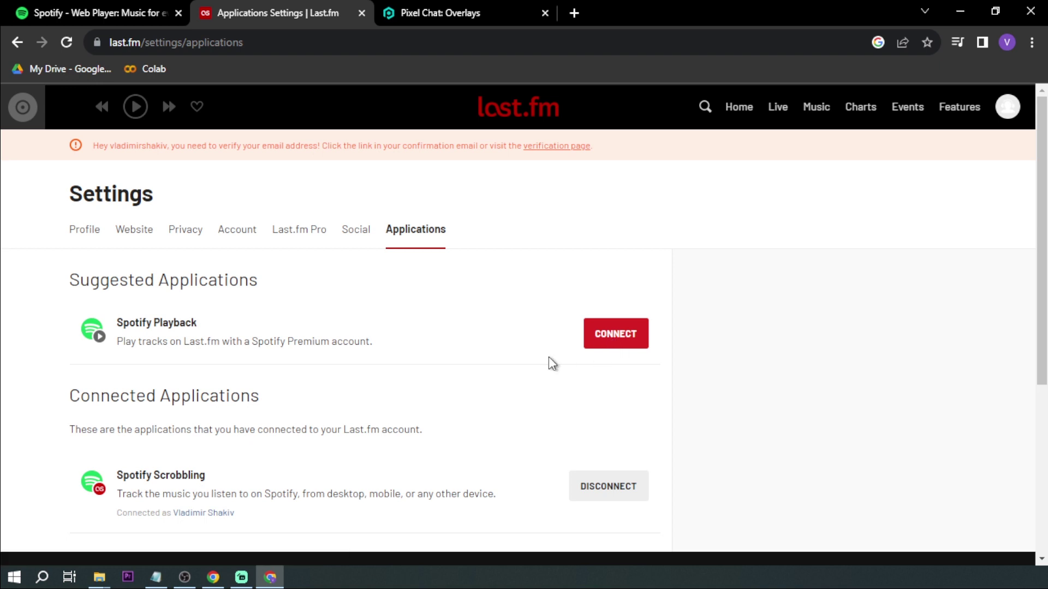
{"action": "scroll", "coordinate": [551, 363], "scroll_direction": "down", "scroll_amount": 1}
Create a Pixel Chat overlay from the Now Playing template and open it for editing.
{"action": "left_click", "coordinate": [437, 12]}
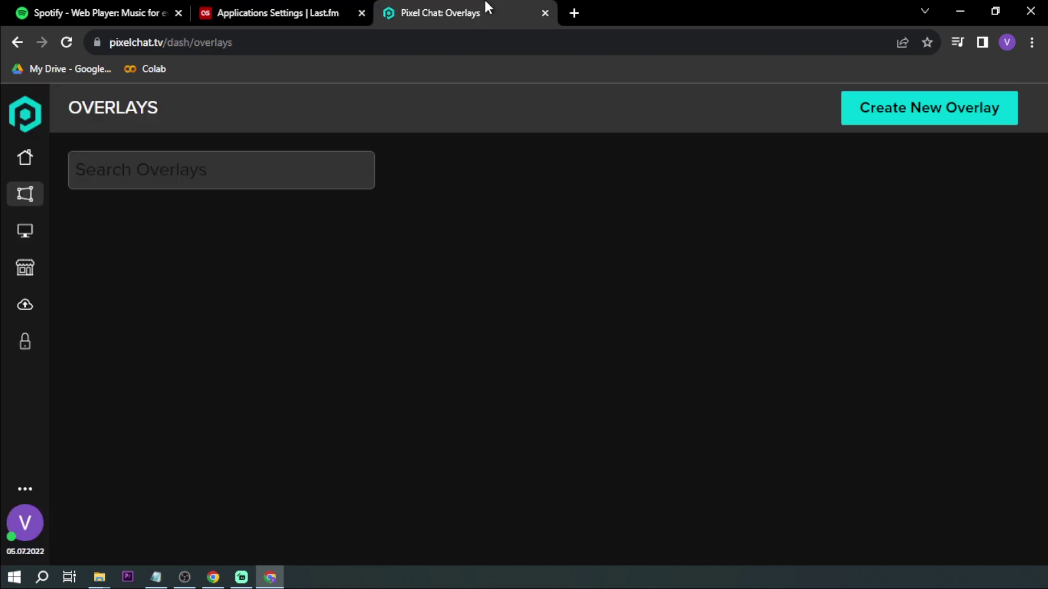
{"action": "left_click", "coordinate": [297, 45]}
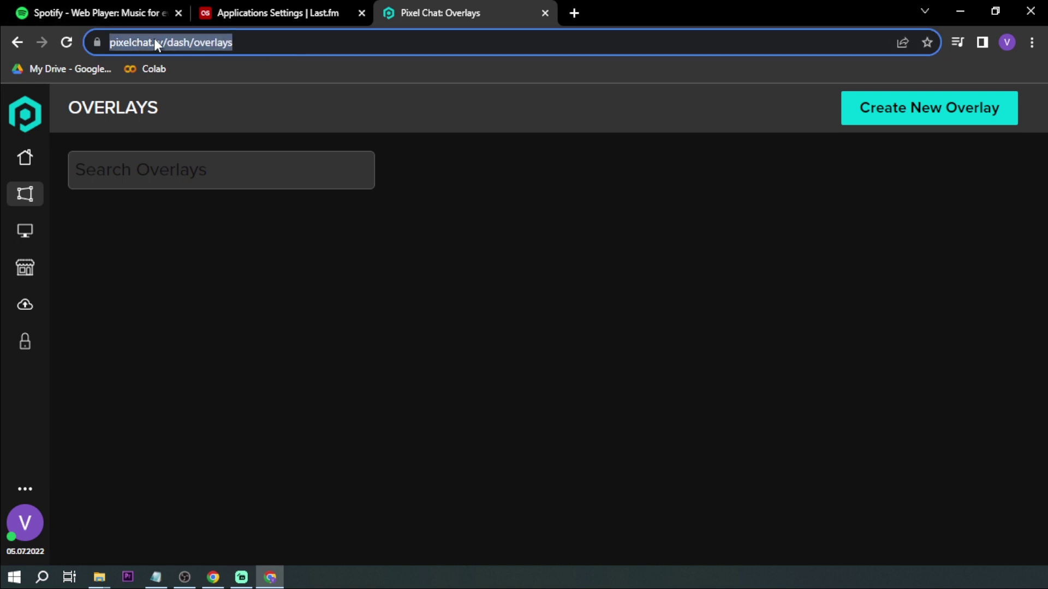
{"action": "left_click", "coordinate": [884, 115]}
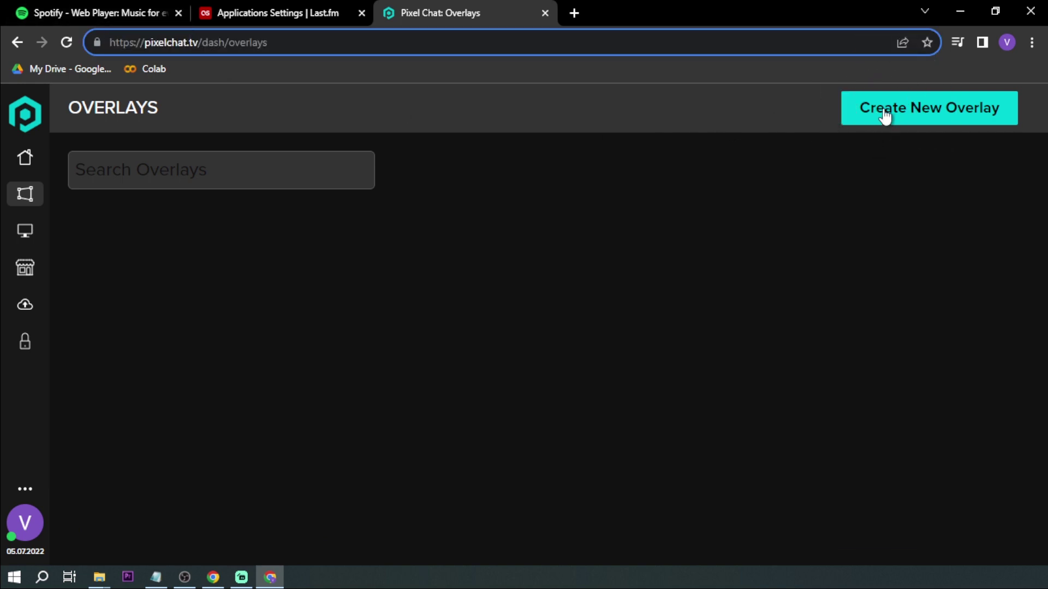
{"action": "scroll", "coordinate": [713, 241], "scroll_direction": "down", "scroll_amount": 5}
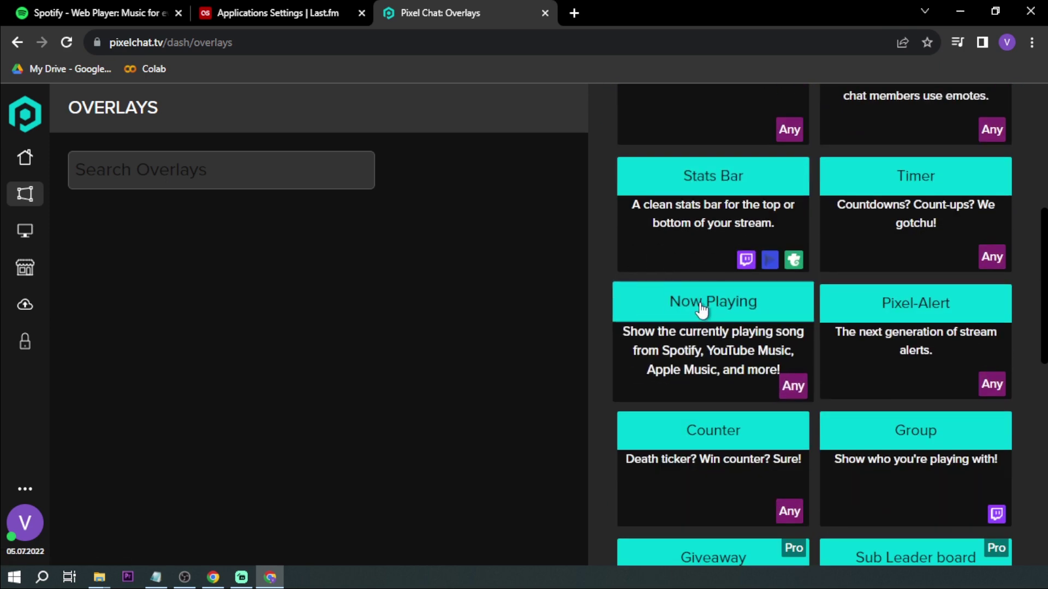
{"action": "left_click", "coordinate": [724, 308]}
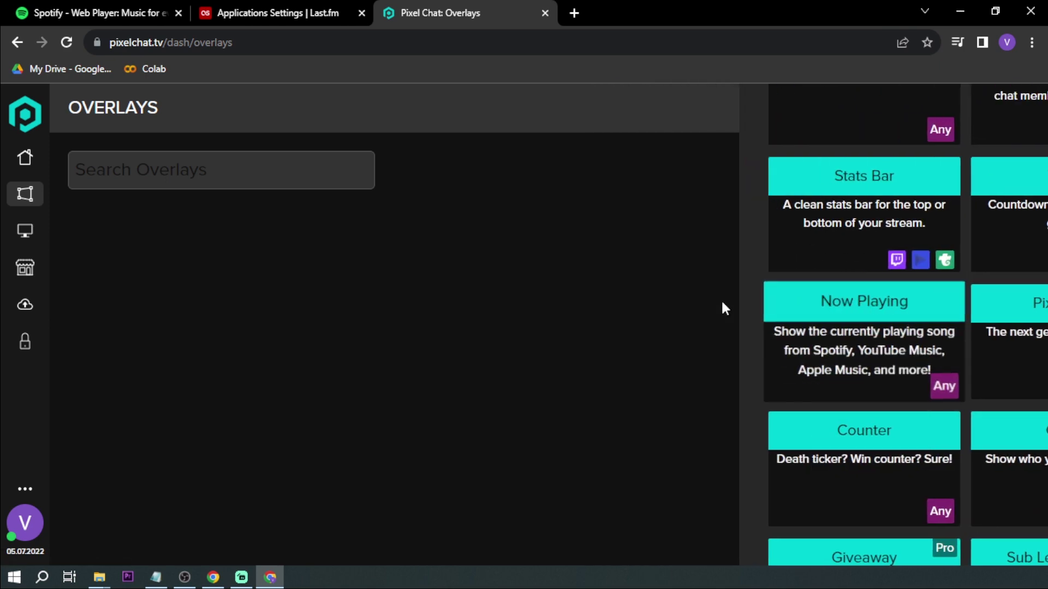
{"action": "left_click", "coordinate": [644, 345]}
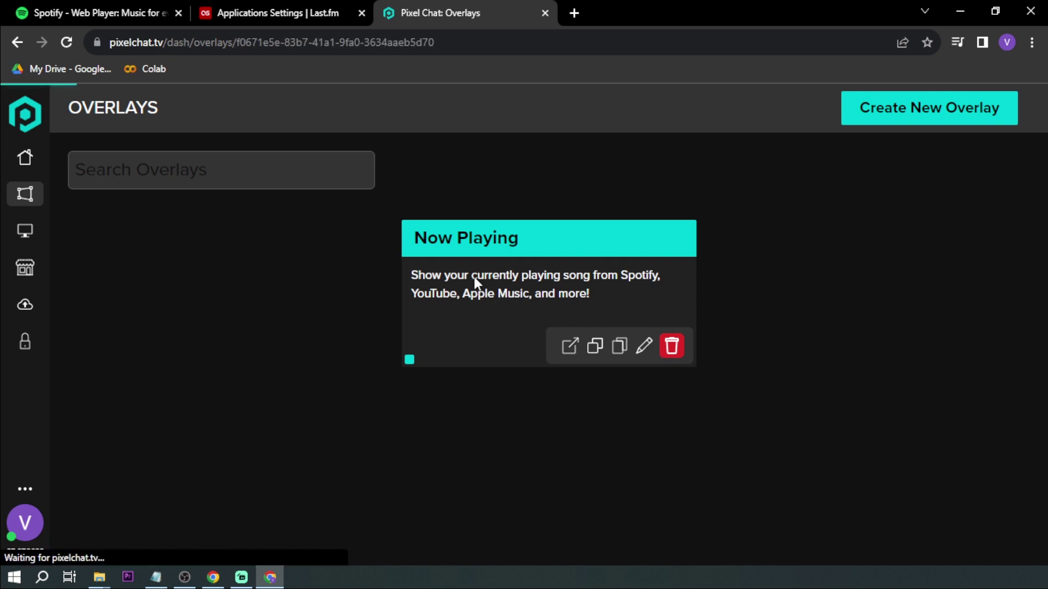
Find the overlay's Last.fm username field and look up the account username in Last.fm.
{"action": "scroll", "coordinate": [281, 241], "scroll_direction": "down", "scroll_amount": 2}
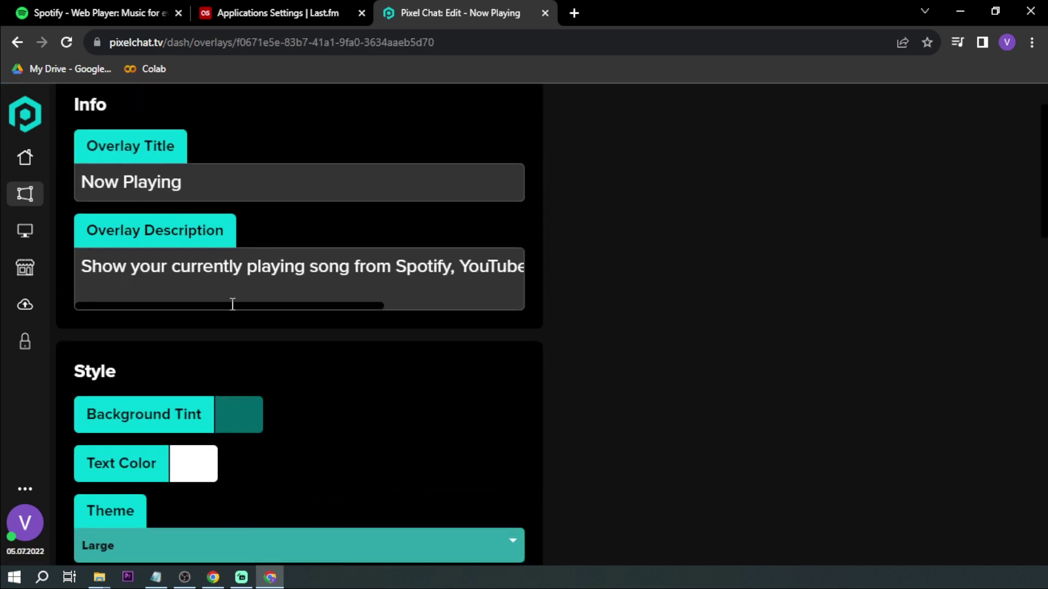
{"action": "scroll", "coordinate": [233, 304], "scroll_direction": "down", "scroll_amount": 15}
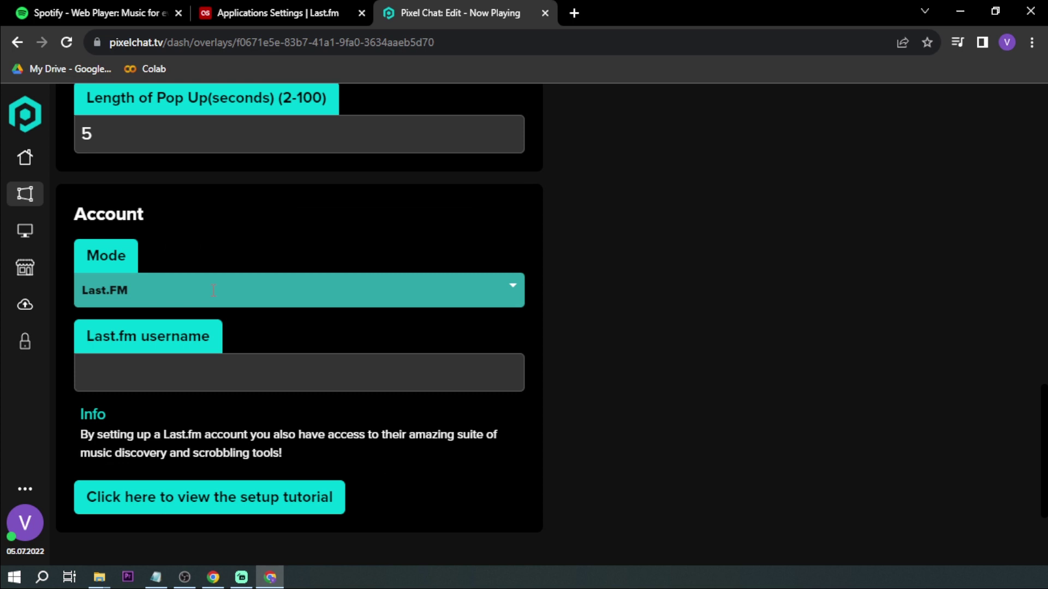
{"action": "scroll", "coordinate": [213, 290], "scroll_direction": "down", "scroll_amount": 4}
{"action": "scroll", "coordinate": [208, 278], "scroll_direction": "up", "scroll_amount": 2}
{"action": "triple_click", "coordinate": [119, 268]}
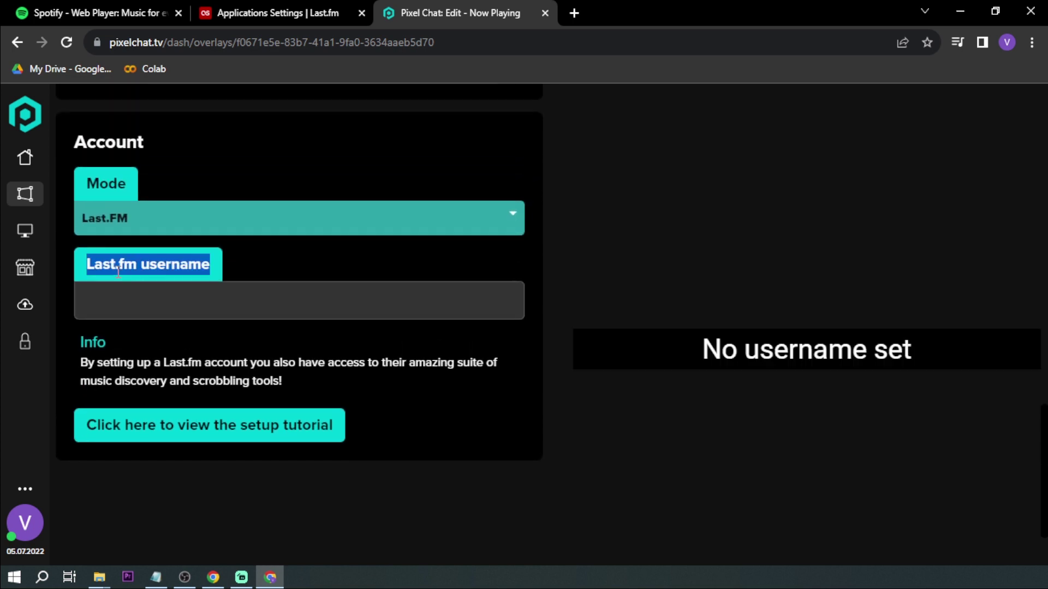
{"action": "left_click", "coordinate": [183, 295]}
{"action": "left_click", "coordinate": [268, 13]}
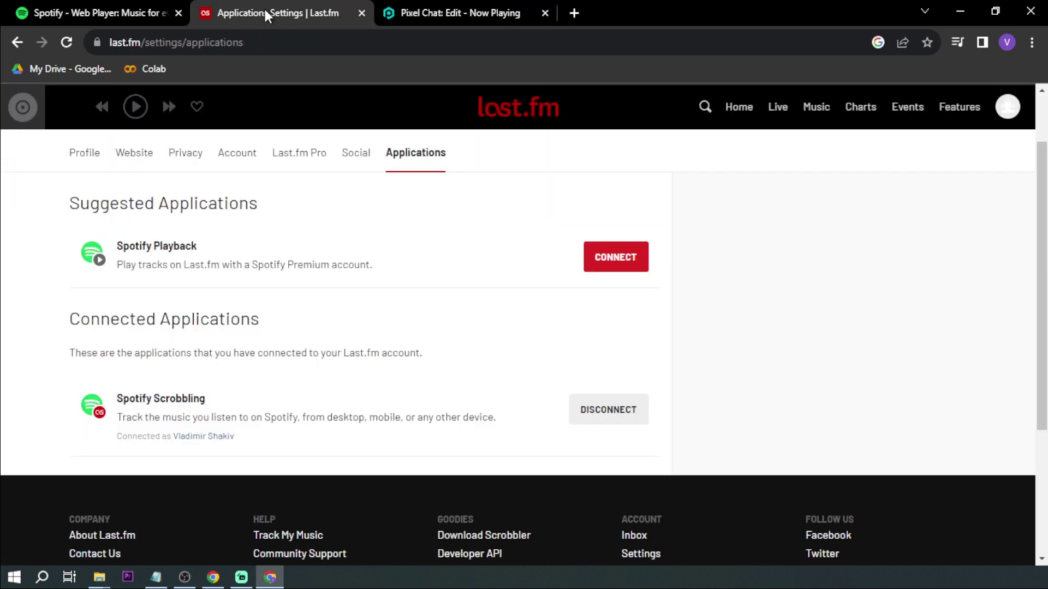
{"action": "left_click", "coordinate": [1007, 106]}
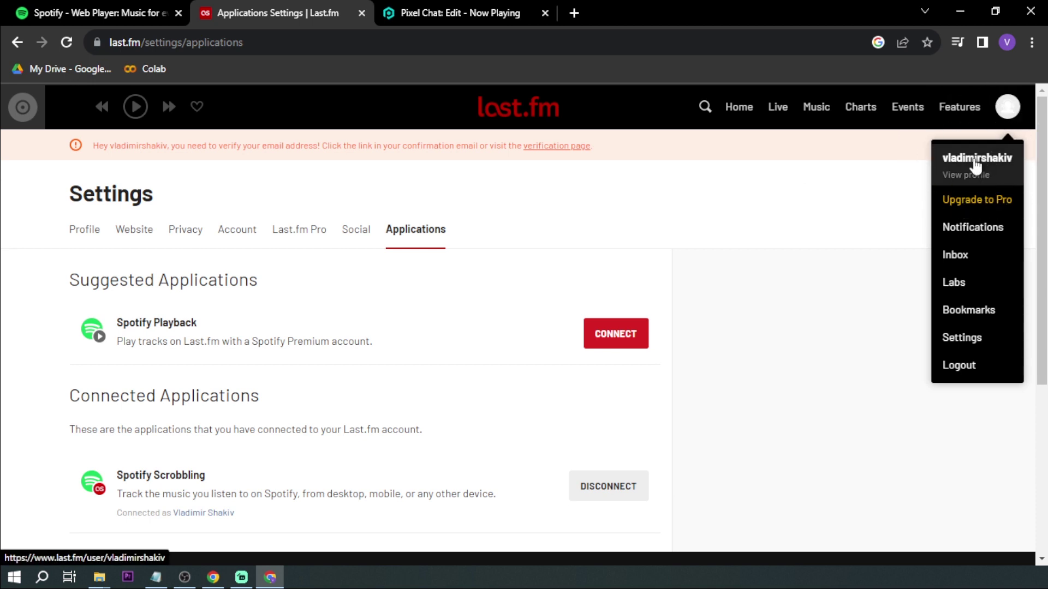
{"action": "key", "text": "ctrl+Tab"}
Enter the Last.fm account username into the overlay's username field.
{"action": "type", "text": "V"}
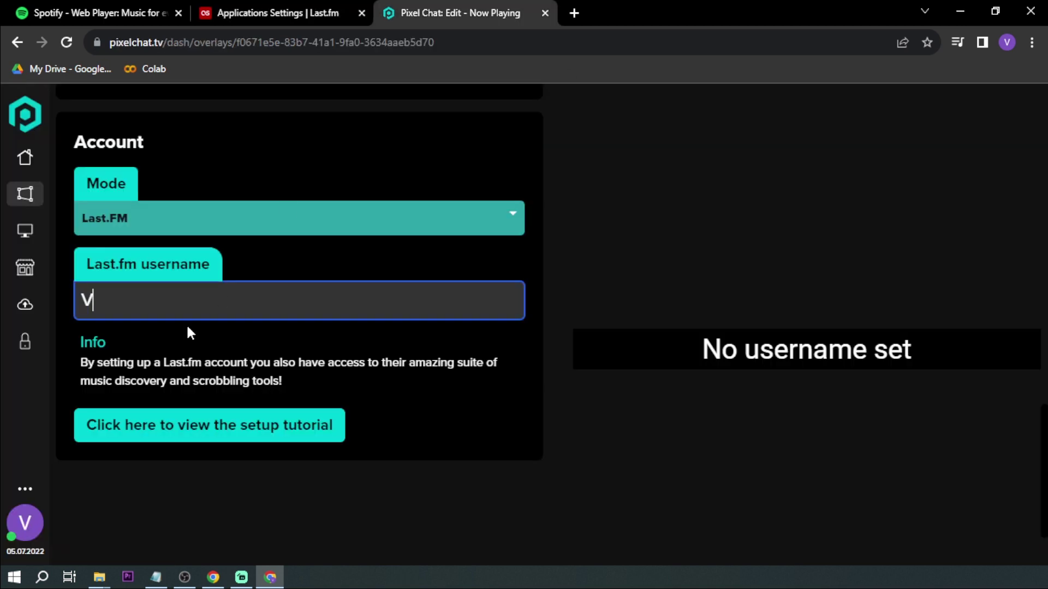
{"action": "type", "text": "ladimirshakiv"}
{"action": "left_click", "coordinate": [260, 342]}
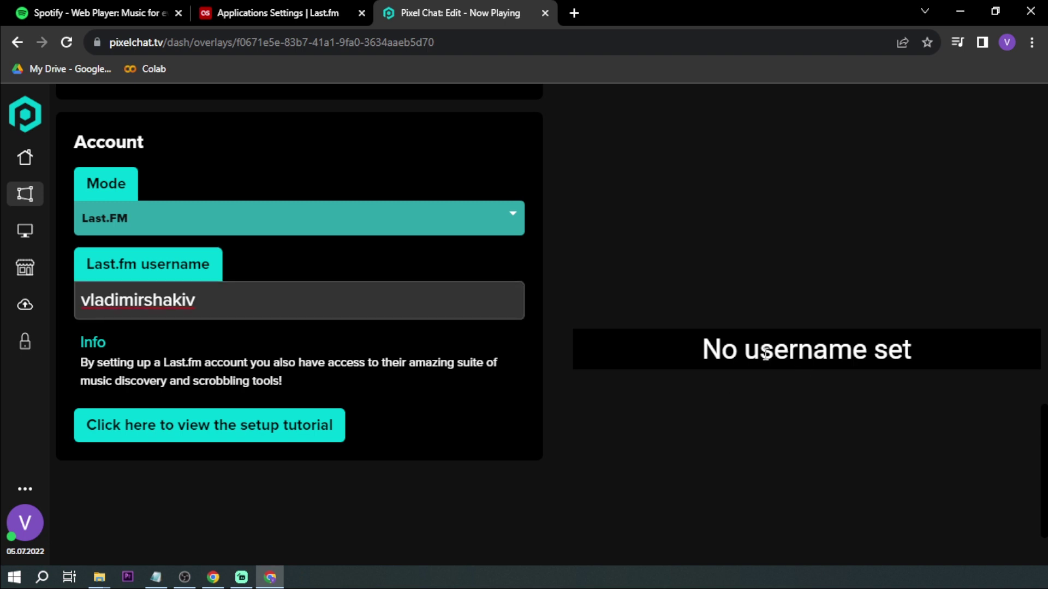
{"action": "left_click_drag", "start_coordinate": [700, 349], "coordinate": [914, 351]}
{"action": "scroll", "coordinate": [561, 323], "scroll_direction": "up", "scroll_amount": 3}
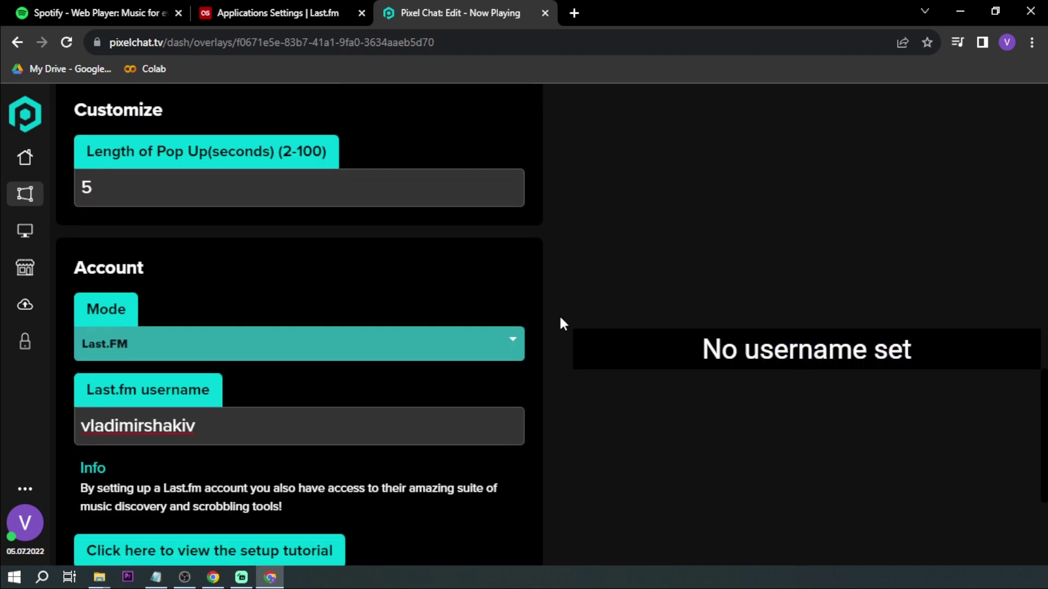
{"action": "scroll", "coordinate": [560, 318], "scroll_direction": "down", "scroll_amount": 1}
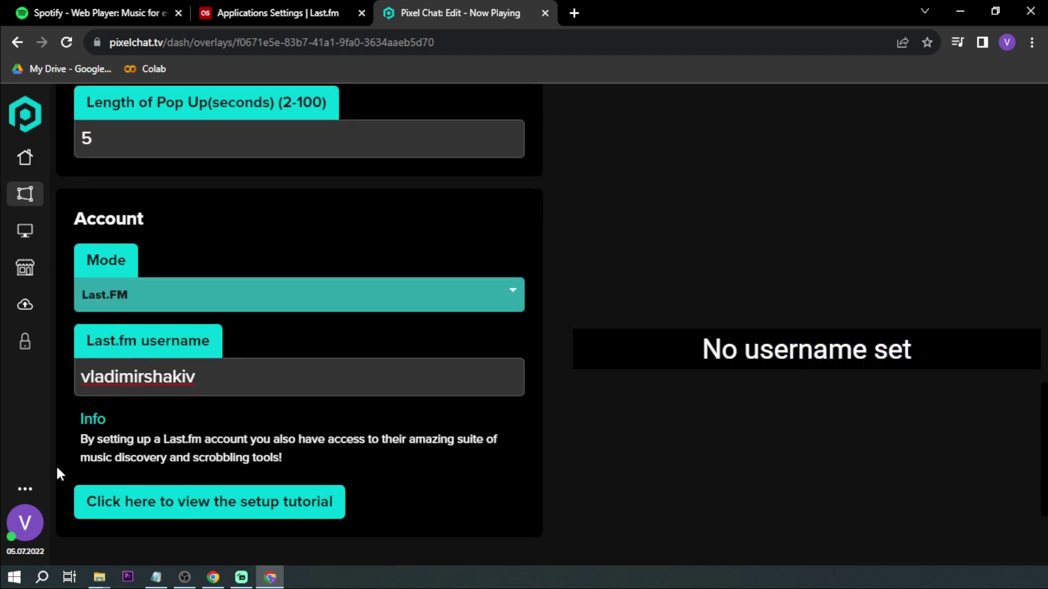
Link the Spotify account from the Pixel Chat profile's Linked Tools and approve authorization.
{"action": "left_click", "coordinate": [34, 538]}
{"action": "scroll", "coordinate": [489, 430], "scroll_direction": "down", "scroll_amount": 7}
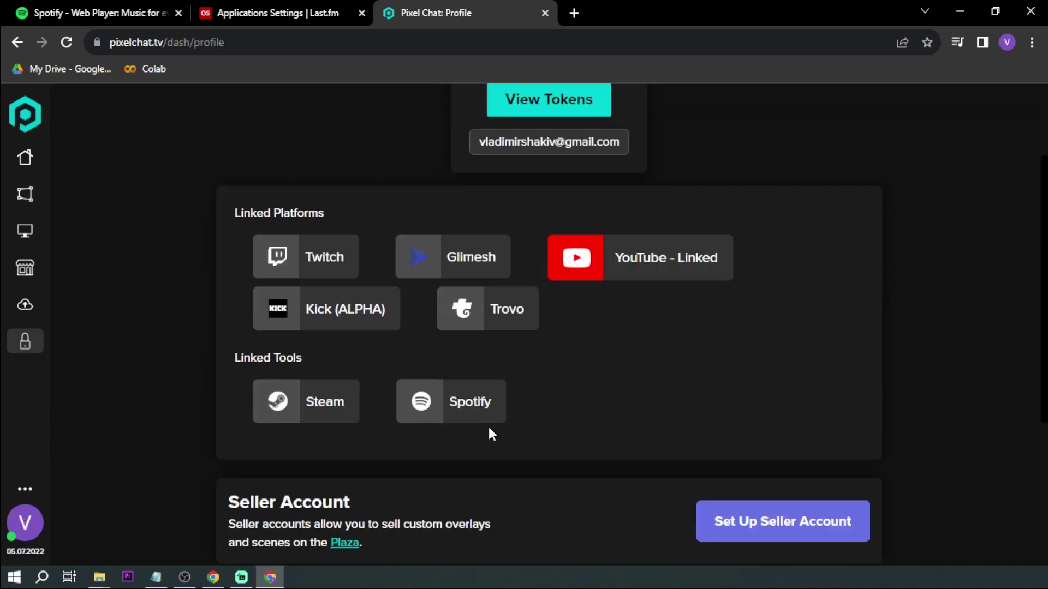
{"action": "left_click", "coordinate": [446, 246]}
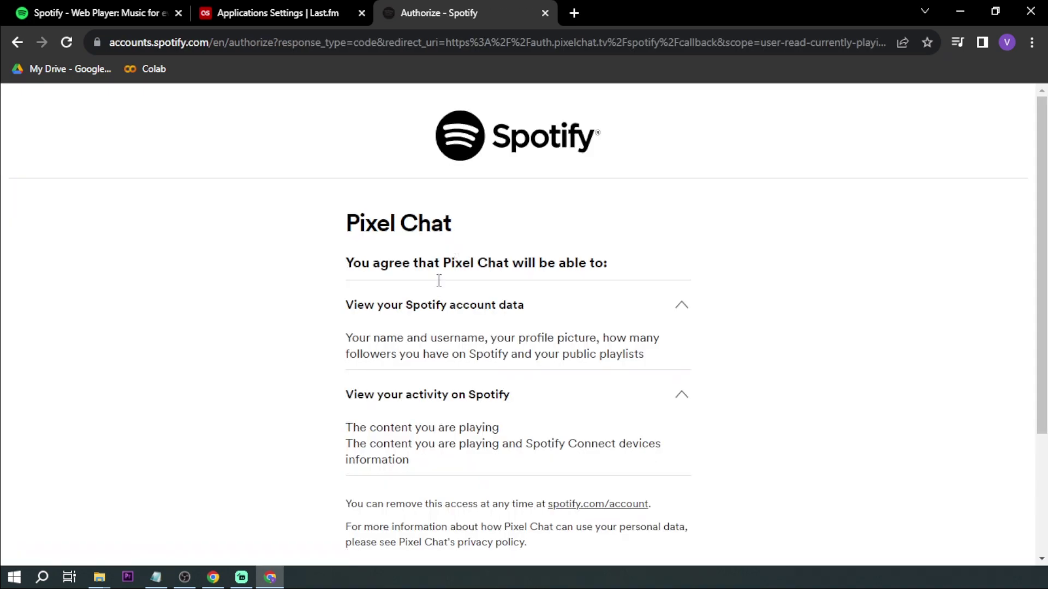
{"action": "scroll", "coordinate": [372, 280], "scroll_direction": "down", "scroll_amount": 3}
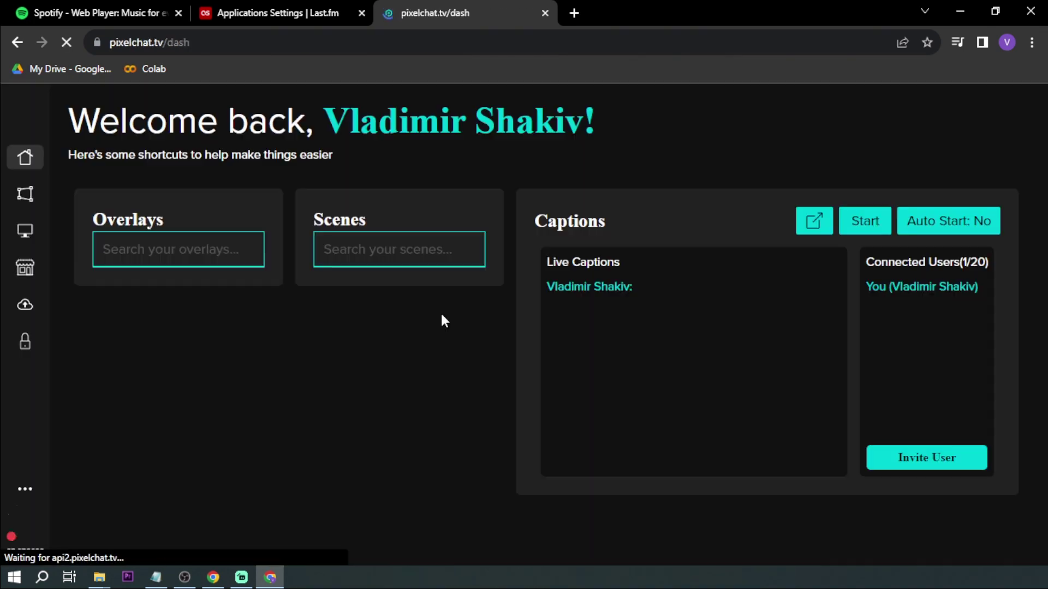
{"action": "scroll", "coordinate": [441, 313], "scroll_direction": "down", "scroll_amount": 3}
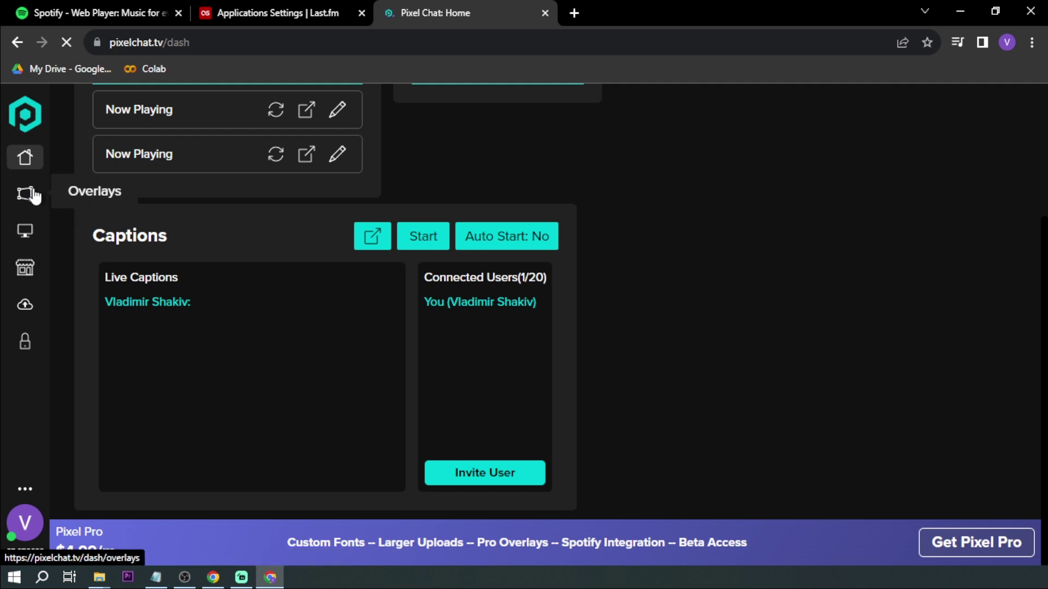
Delete the duplicate Now Playing overlay and reopen the remaining one to check its username.
{"action": "left_click", "coordinate": [26, 194]}
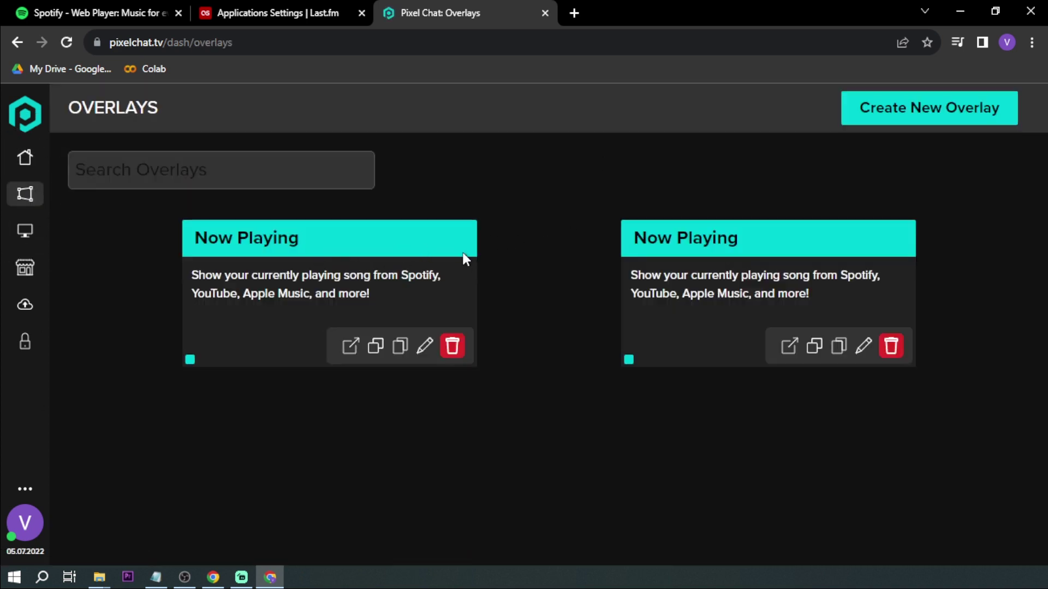
{"action": "left_click", "coordinate": [891, 345]}
{"action": "left_click", "coordinate": [890, 345]}
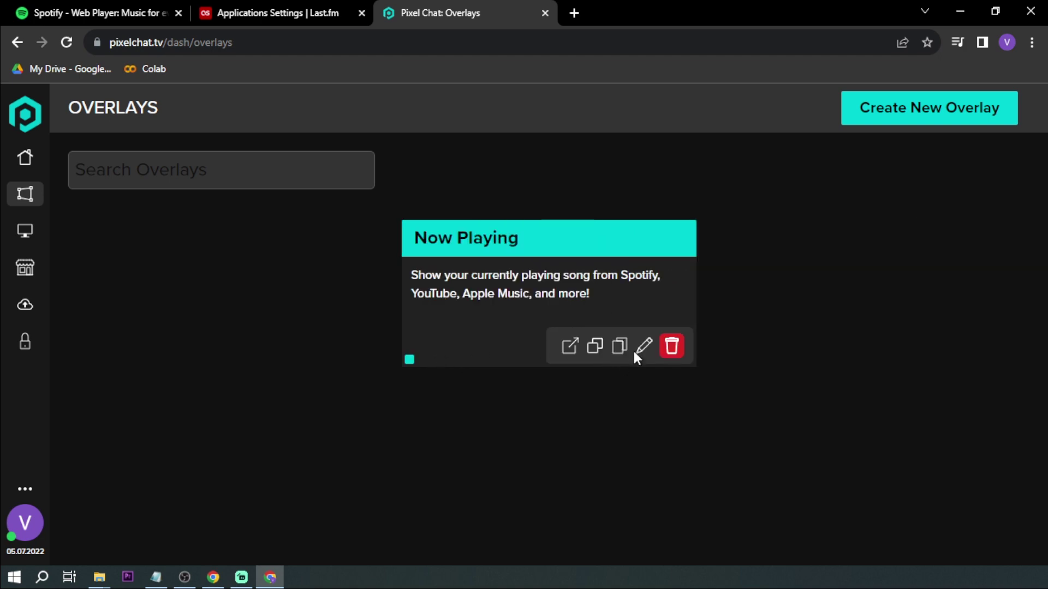
{"action": "left_click", "coordinate": [644, 346]}
{"action": "scroll", "coordinate": [335, 348], "scroll_direction": "down", "scroll_amount": 15}
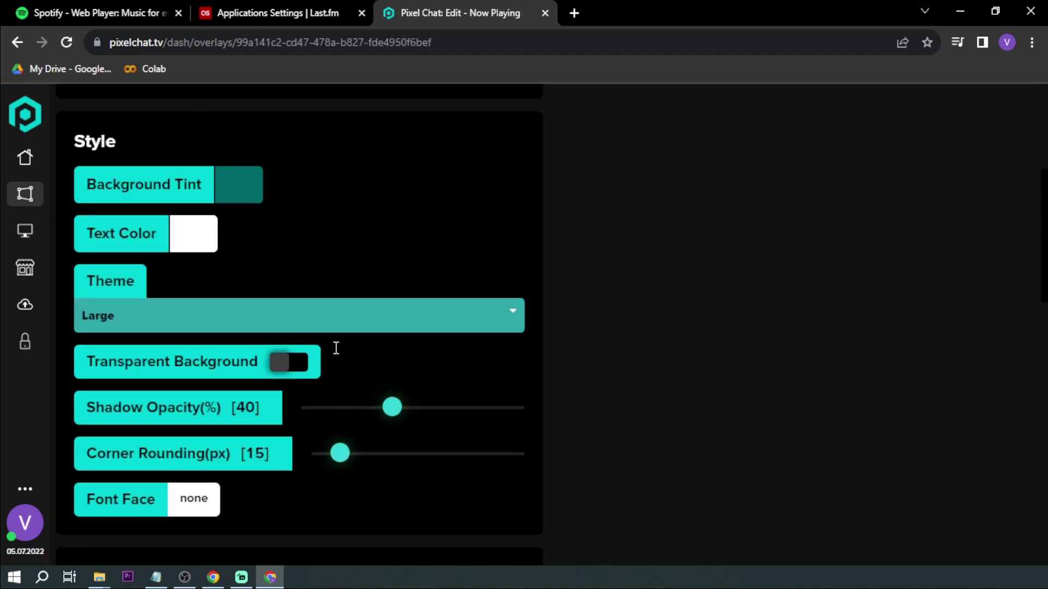
{"action": "left_click", "coordinate": [255, 210]}
{"action": "scroll", "coordinate": [306, 334], "scroll_direction": "up", "scroll_amount": 3}
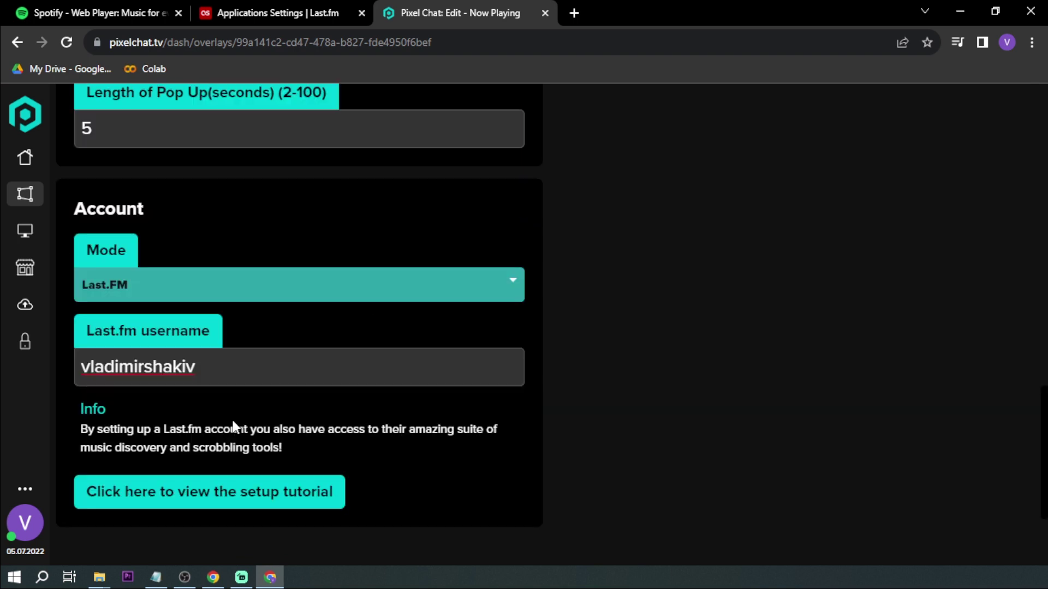
{"action": "scroll", "coordinate": [278, 339], "scroll_direction": "up", "scroll_amount": 7}
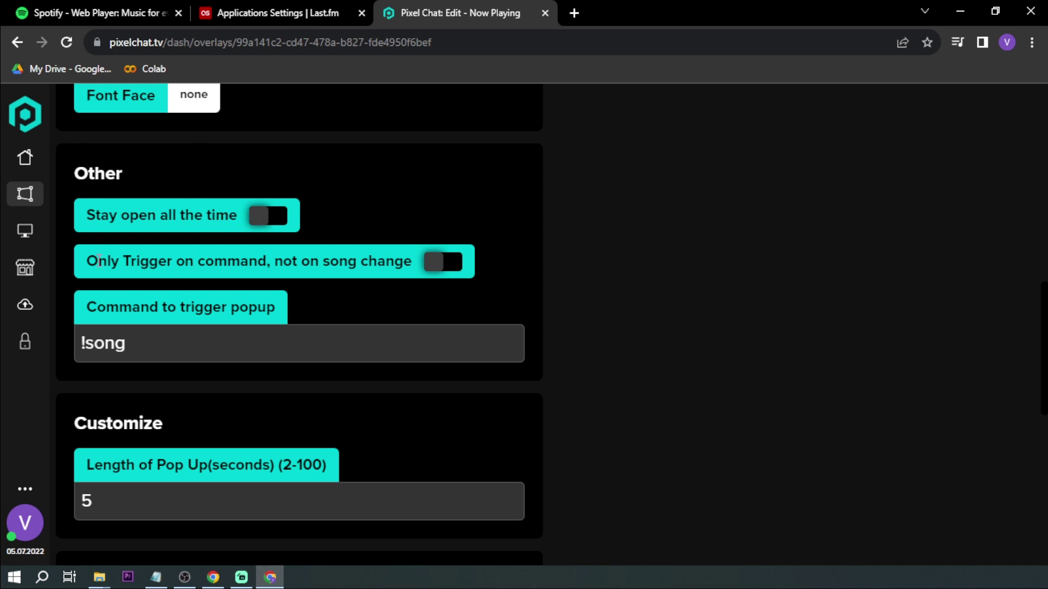
Enable 'Stay open all the time' and 'Only Trigger on command, not on song change'.
{"action": "left_click", "coordinate": [313, 258]}
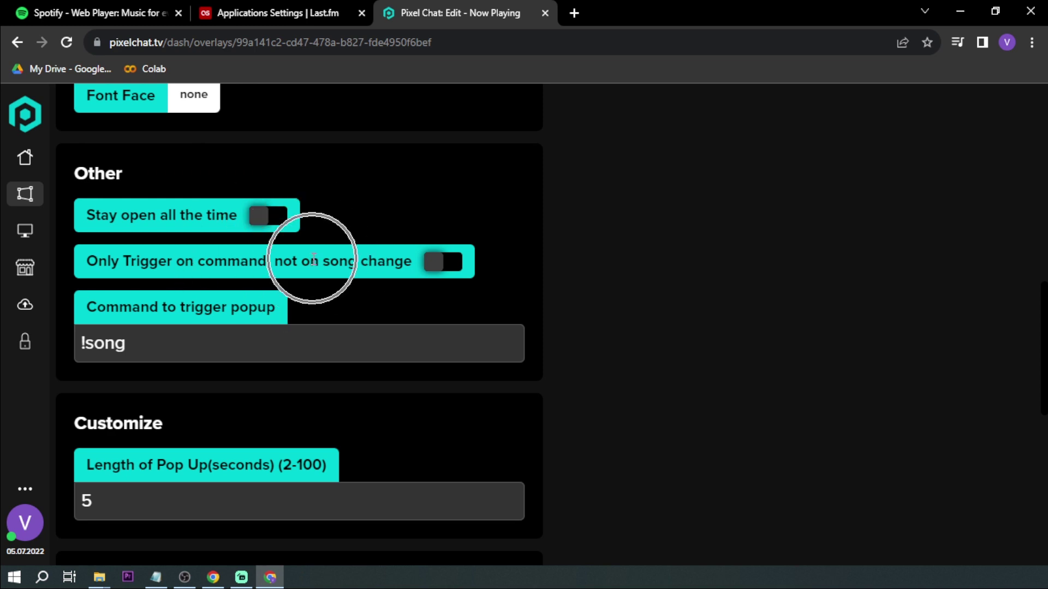
{"action": "left_click", "coordinate": [273, 216]}
{"action": "scroll", "coordinate": [327, 227], "scroll_direction": "up", "scroll_amount": 3}
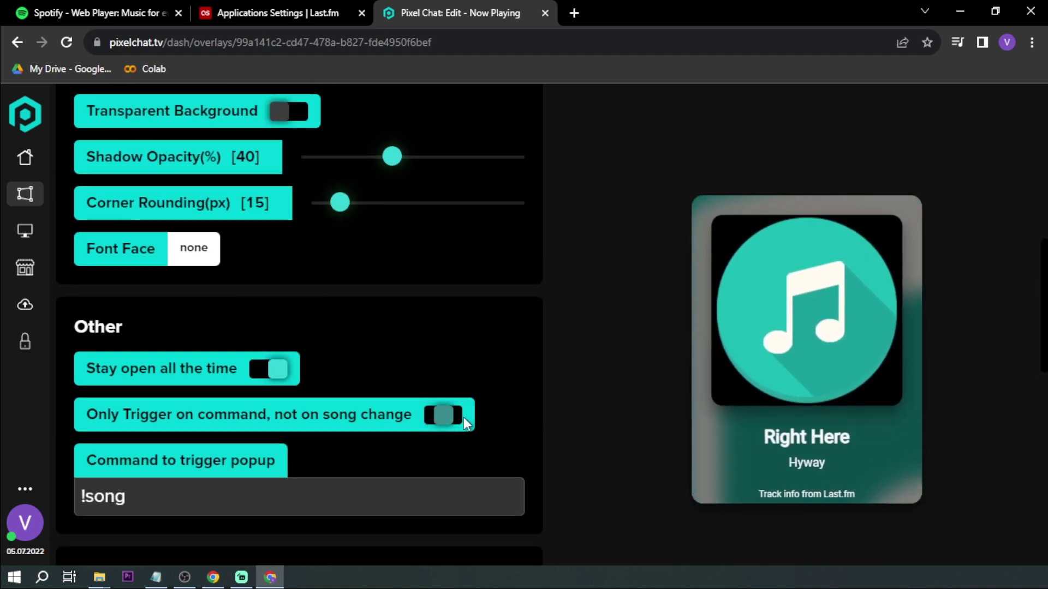
{"action": "scroll", "coordinate": [362, 421], "scroll_direction": "up", "scroll_amount": 3}
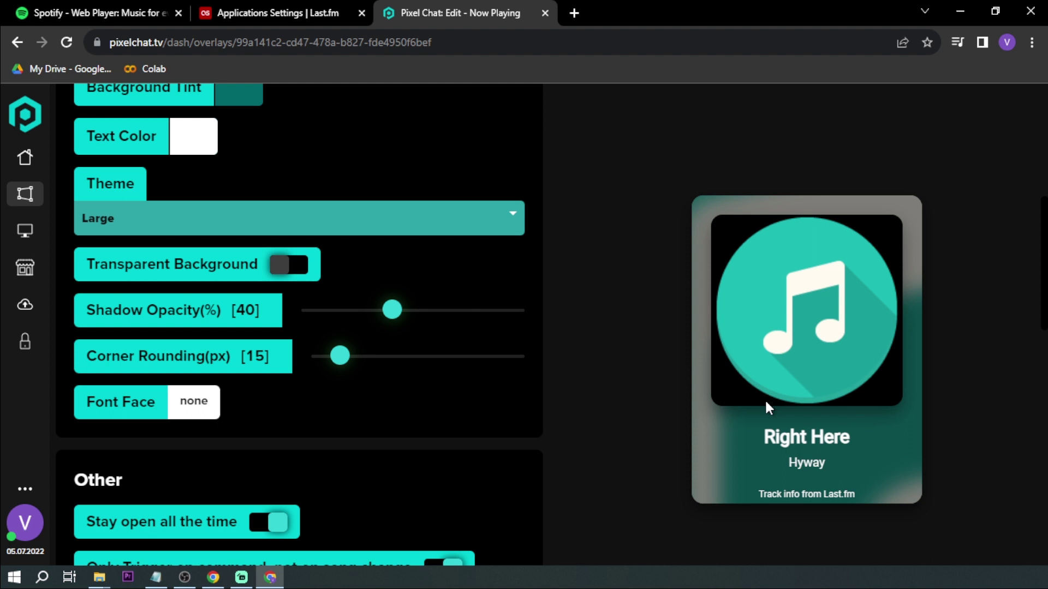
Keep Transparent Background off and raise the Shadow Opacity slider to 100%.
{"action": "scroll", "coordinate": [270, 375], "scroll_direction": "up", "scroll_amount": 2}
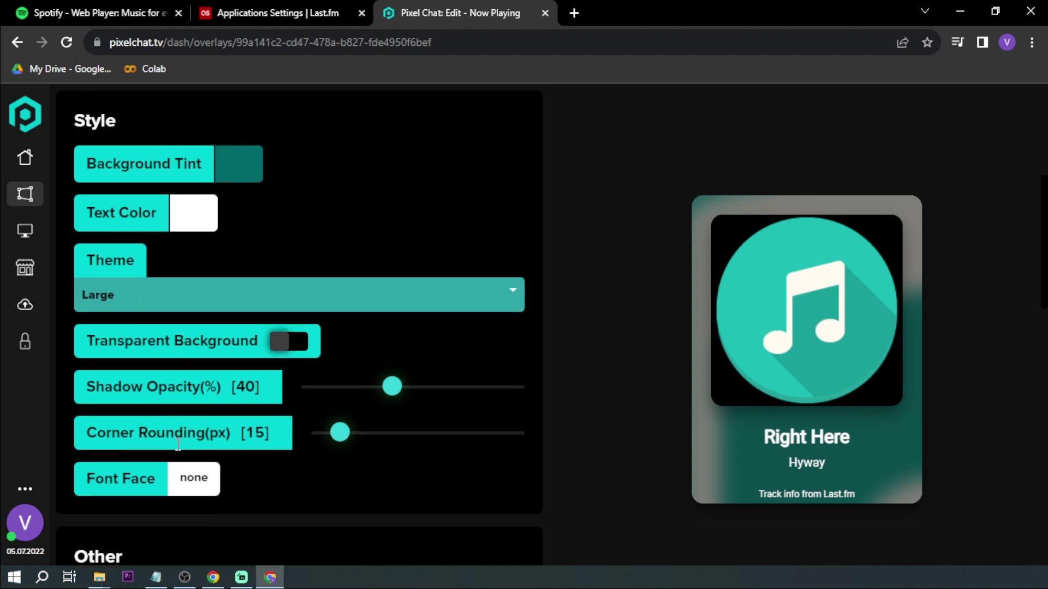
{"action": "left_click", "coordinate": [302, 343]}
{"action": "left_click_drag", "start_coordinate": [391, 386], "coordinate": [568, 398]}
{"action": "scroll", "coordinate": [357, 374], "scroll_direction": "down", "scroll_amount": 2}
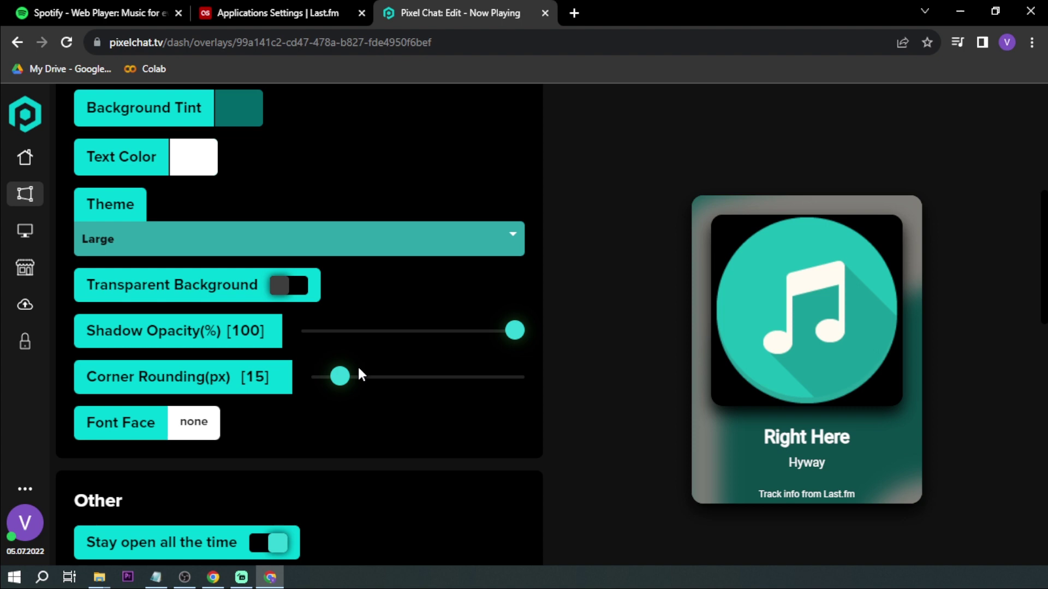
{"action": "scroll", "coordinate": [370, 319], "scroll_direction": "down", "scroll_amount": 8}
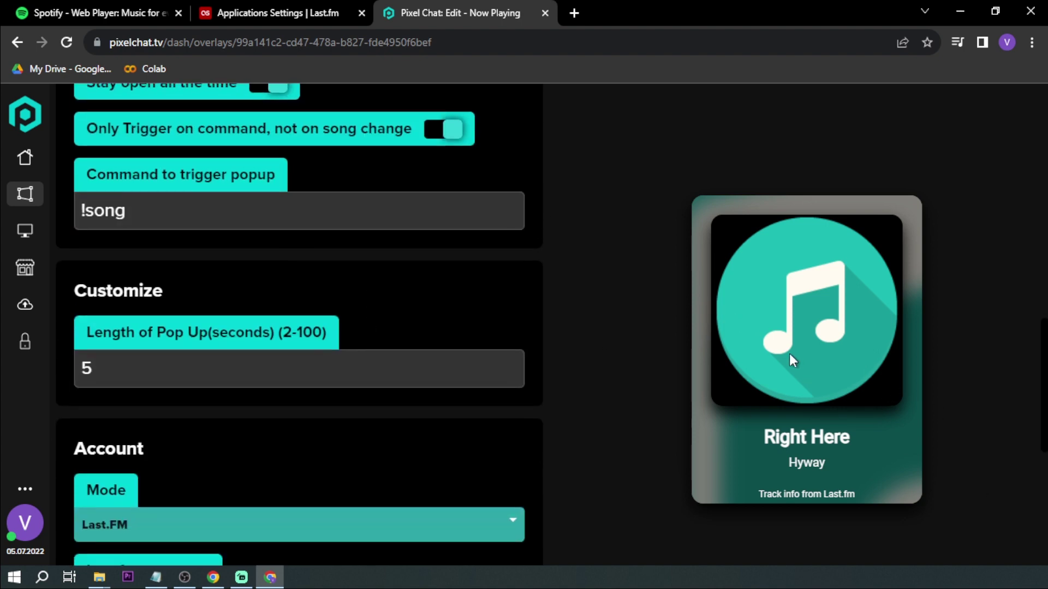
{"action": "scroll", "coordinate": [683, 358], "scroll_direction": "up", "scroll_amount": 8}
{"action": "scroll", "coordinate": [683, 357], "scroll_direction": "up", "scroll_amount": 7}
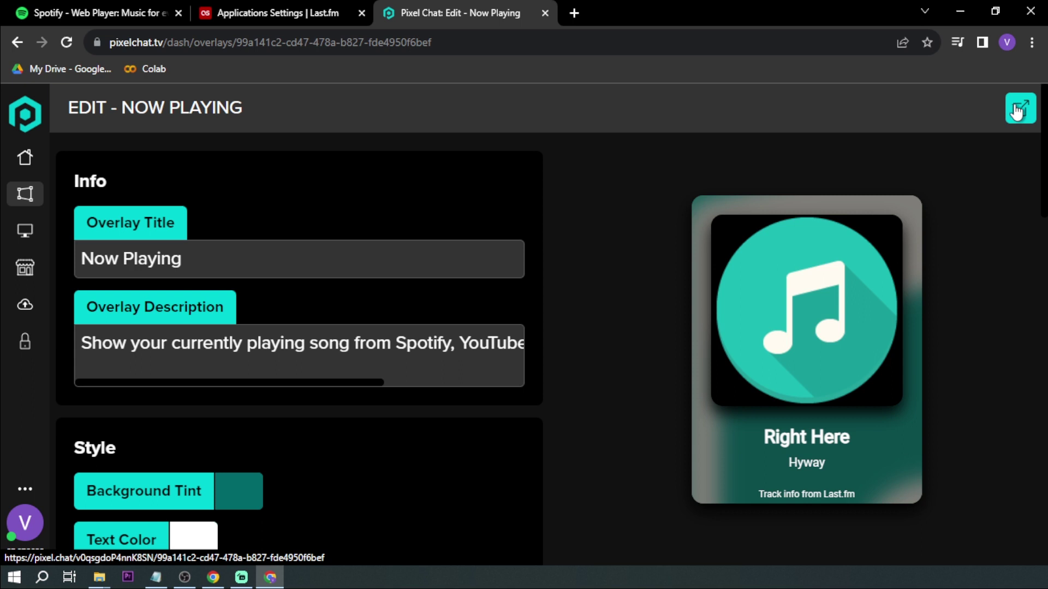
Open the overlay's own page in a new tab, copy its URL, then switch to Streamlabs Desktop.
{"action": "left_click", "coordinate": [1016, 110]}
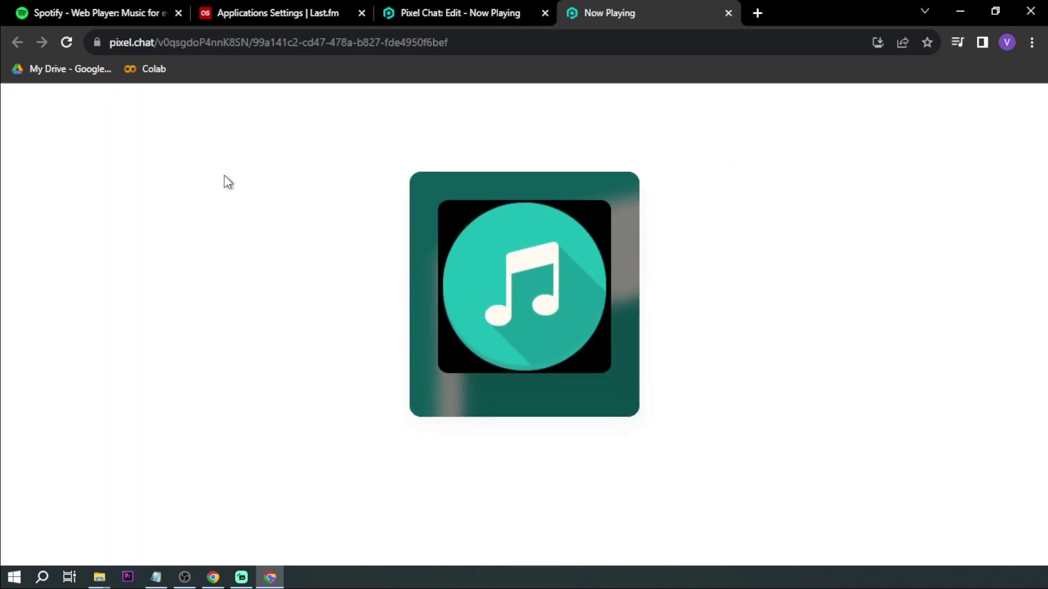
{"action": "left_click", "coordinate": [384, 41]}
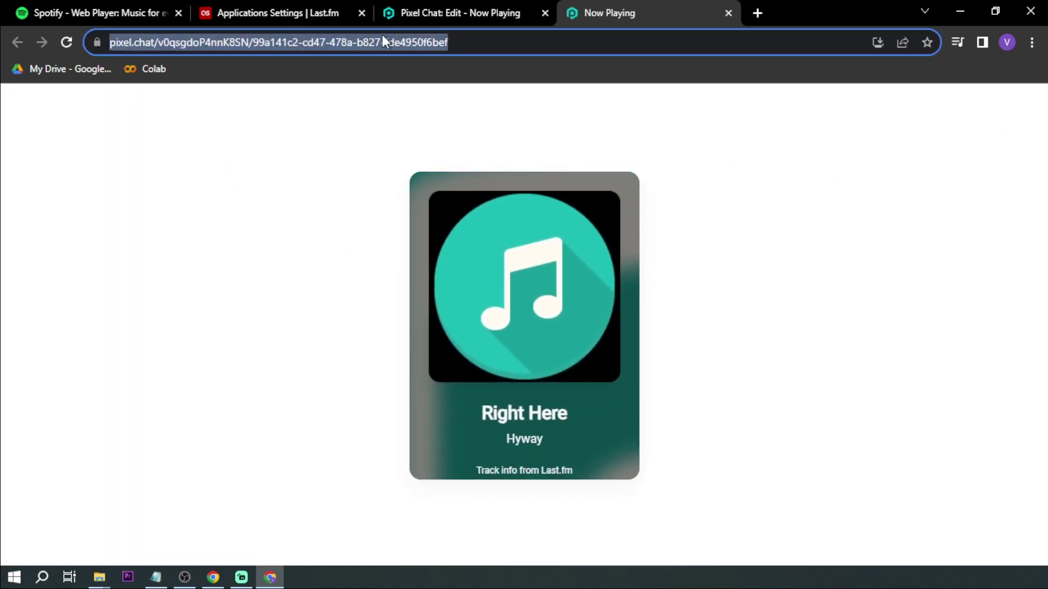
{"action": "type", "text": "c"}
{"action": "key", "text": "Escape"}
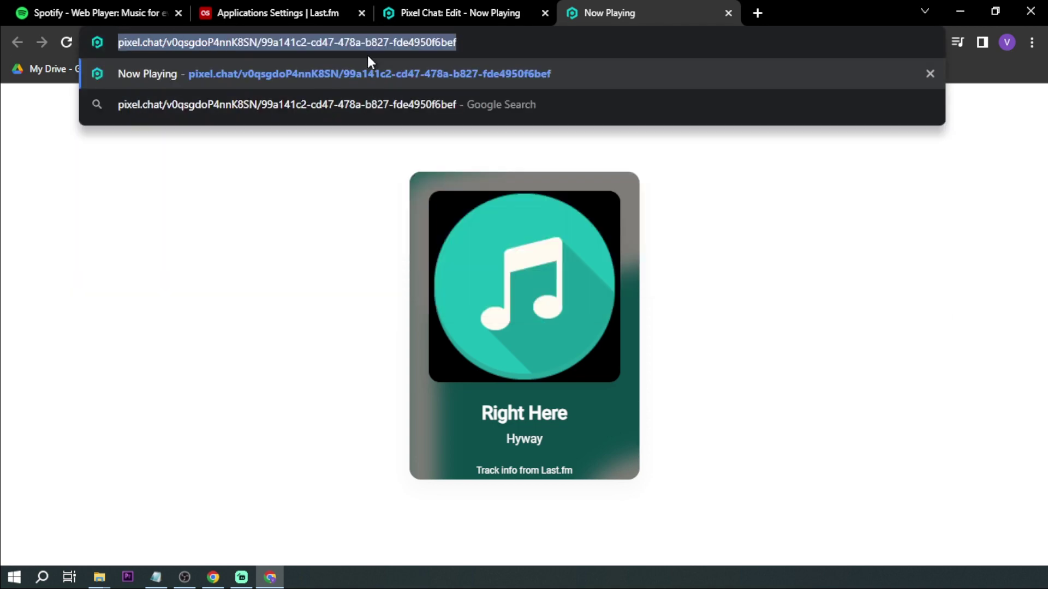
{"action": "left_click", "coordinate": [296, 432]}
{"action": "left_click", "coordinate": [241, 577]}
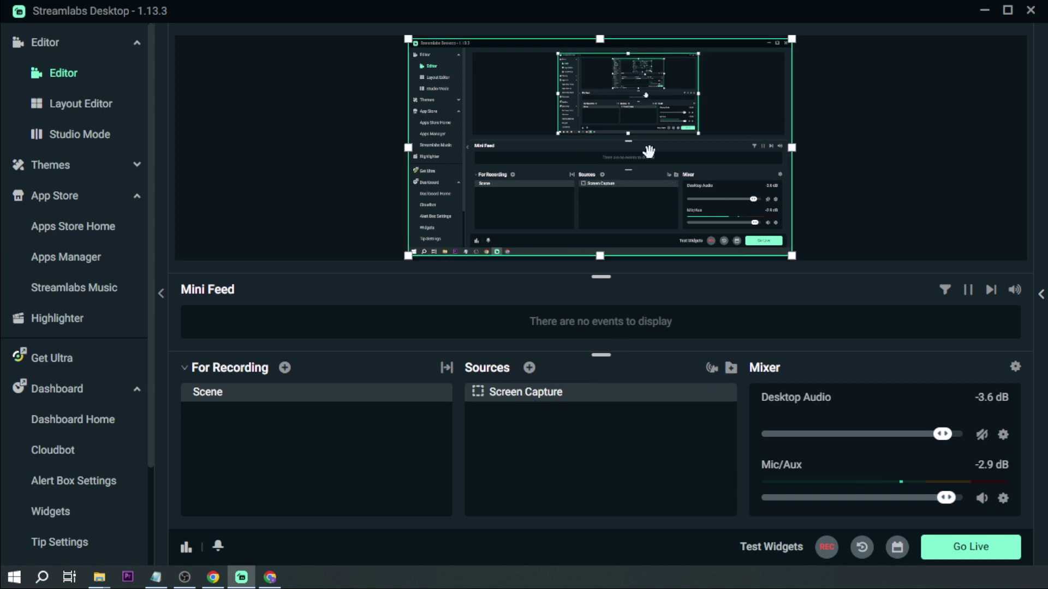
Hide Screen Capture and add a Browser Source named 'Spotify Now Playing'.
{"action": "left_click", "coordinate": [689, 394]}
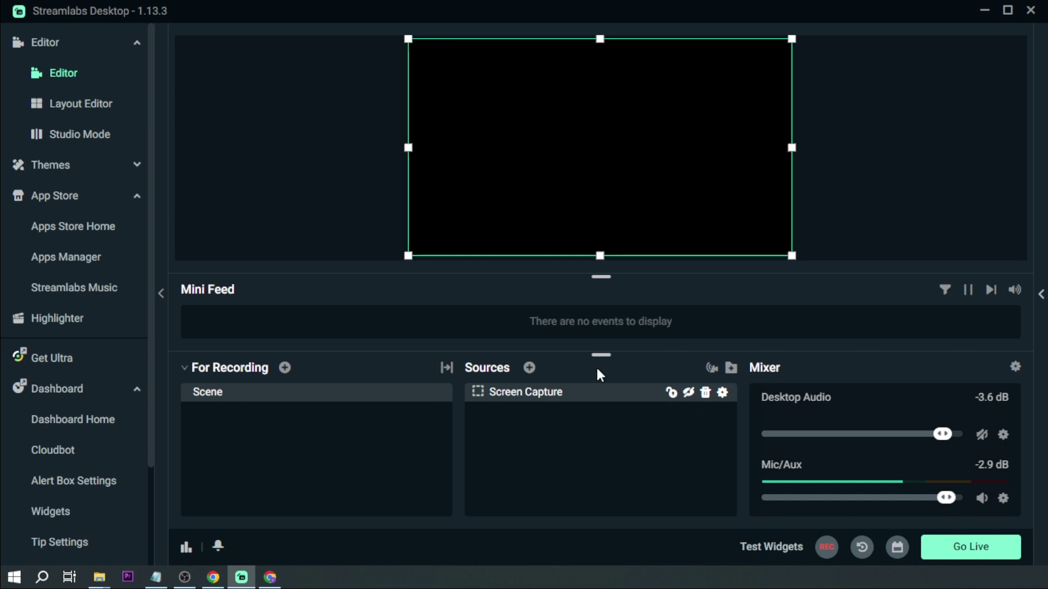
{"action": "left_click", "coordinate": [523, 370]}
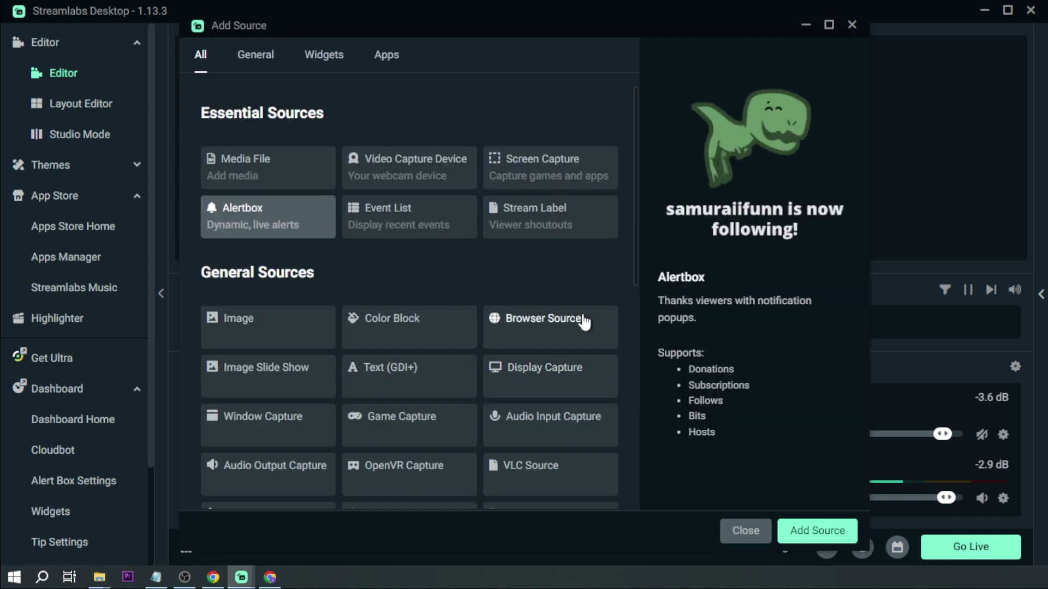
{"action": "left_click", "coordinate": [584, 322]}
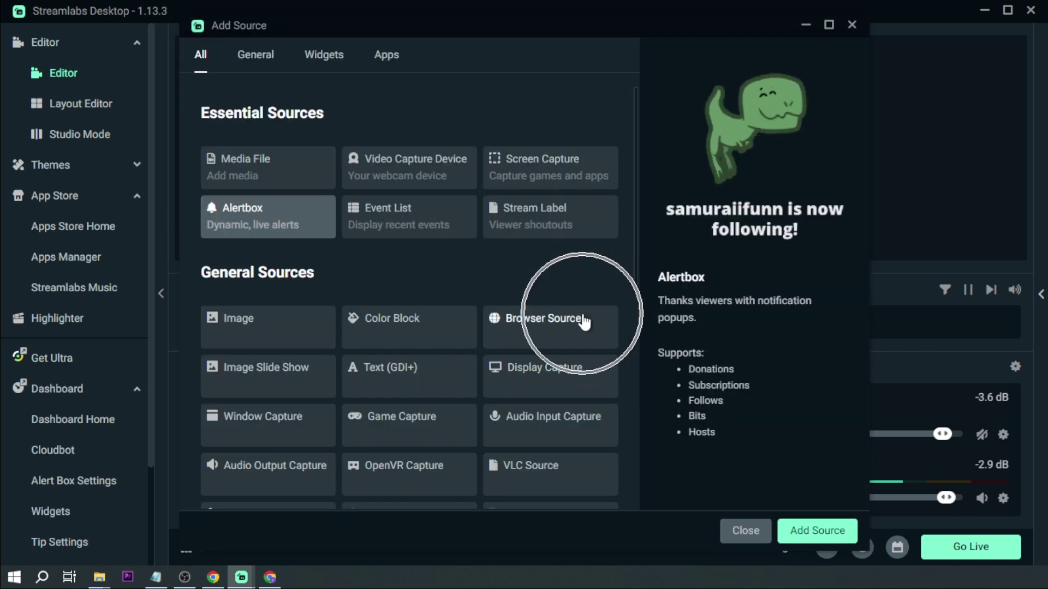
{"action": "left_click", "coordinate": [798, 537]}
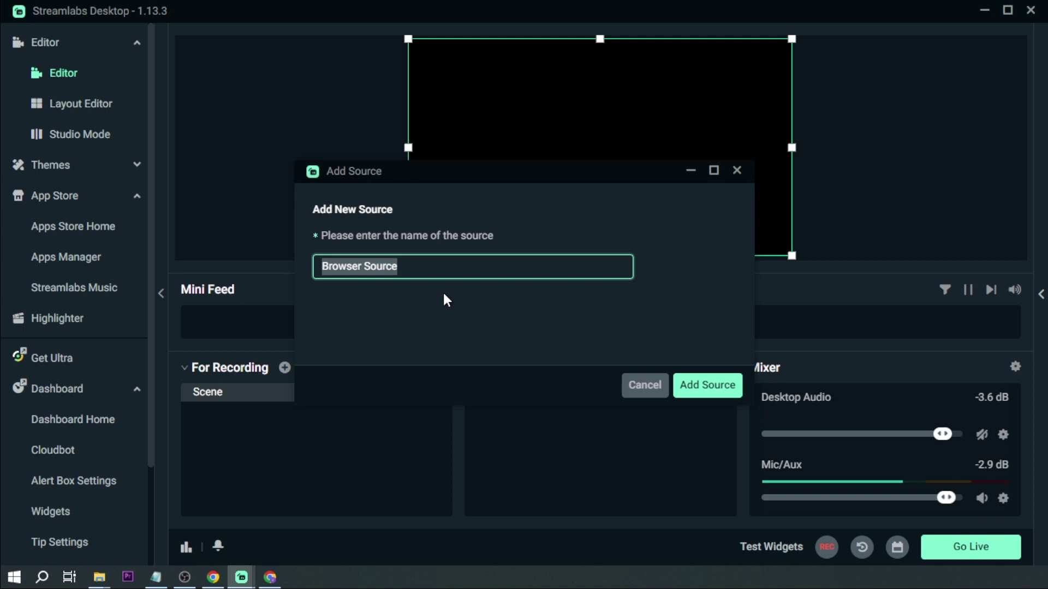
{"action": "type", "text": "Spotify"}
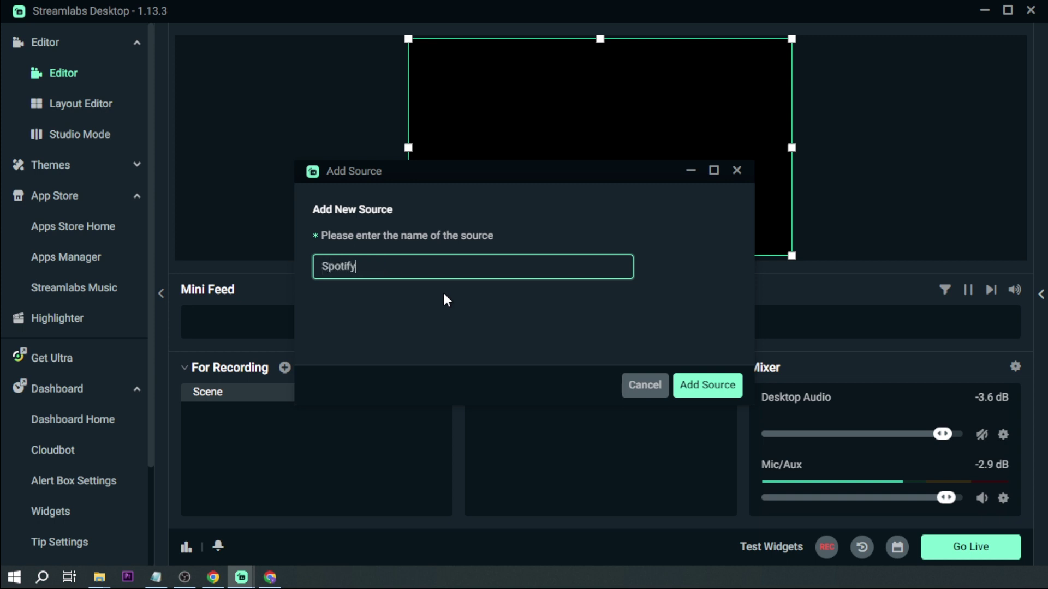
{"action": "type", "text": " Now Playing Music"}
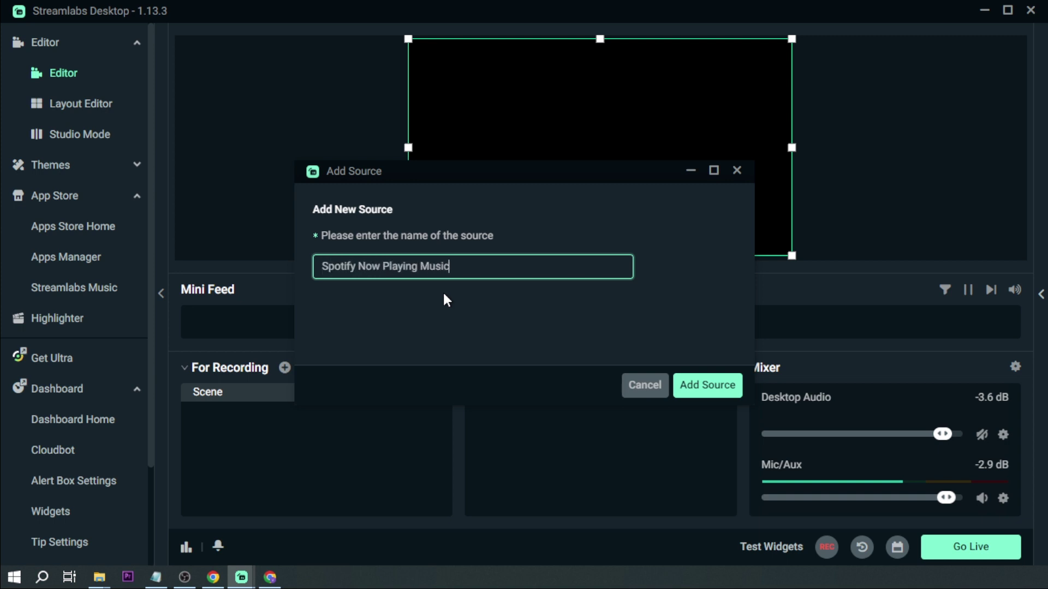
Create the browser source with the Pixel Chat overlay link as its URL.
{"action": "left_click", "coordinate": [712, 393]}
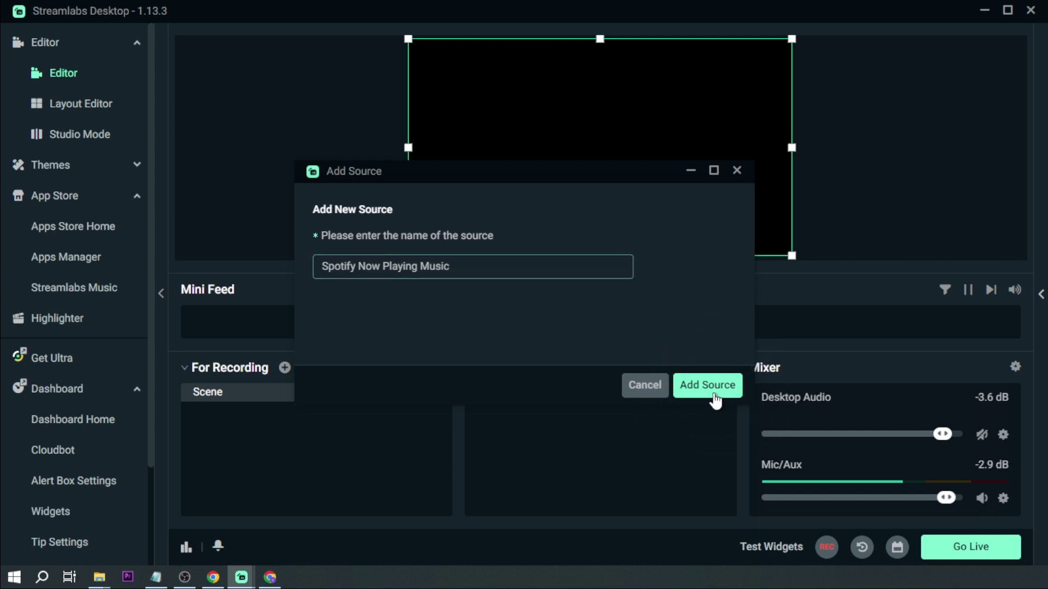
{"action": "double_click", "coordinate": [543, 240]}
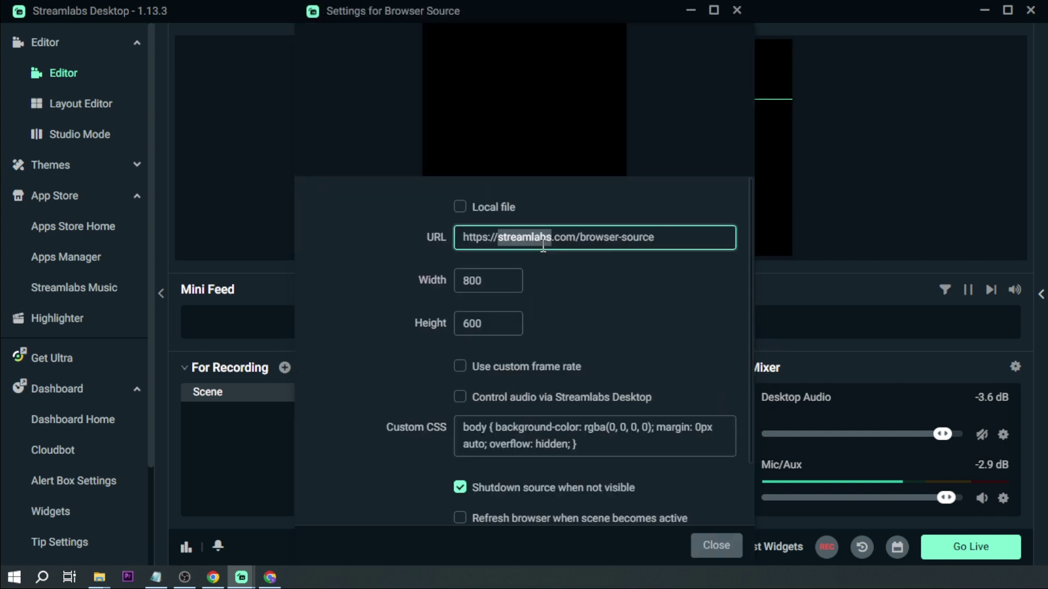
{"action": "key", "text": "ctrl+a"}
{"action": "triple_click", "coordinate": [571, 242]}
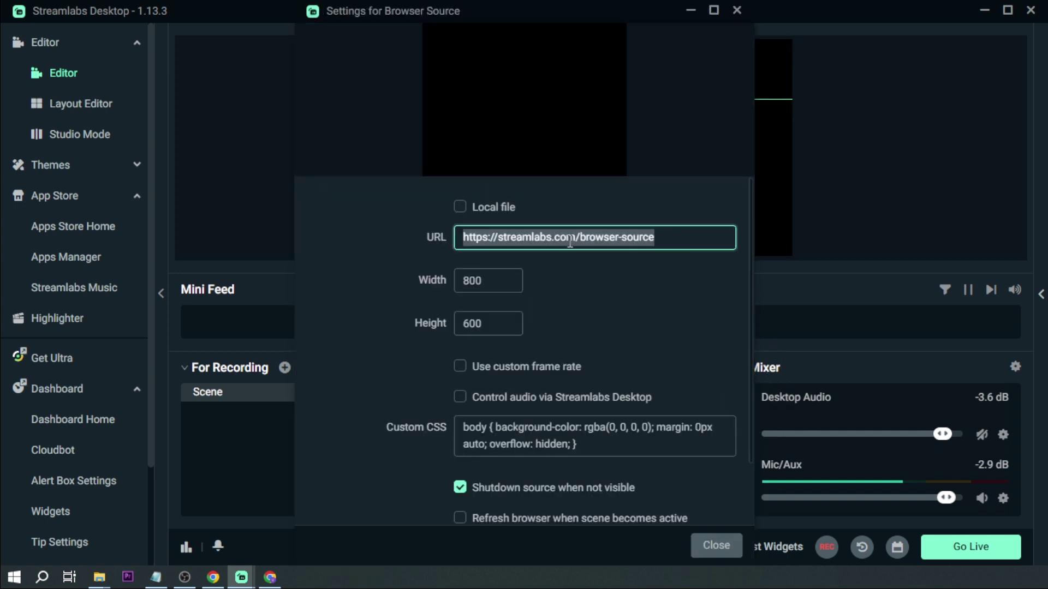
{"action": "key", "text": "ctrl+v"}
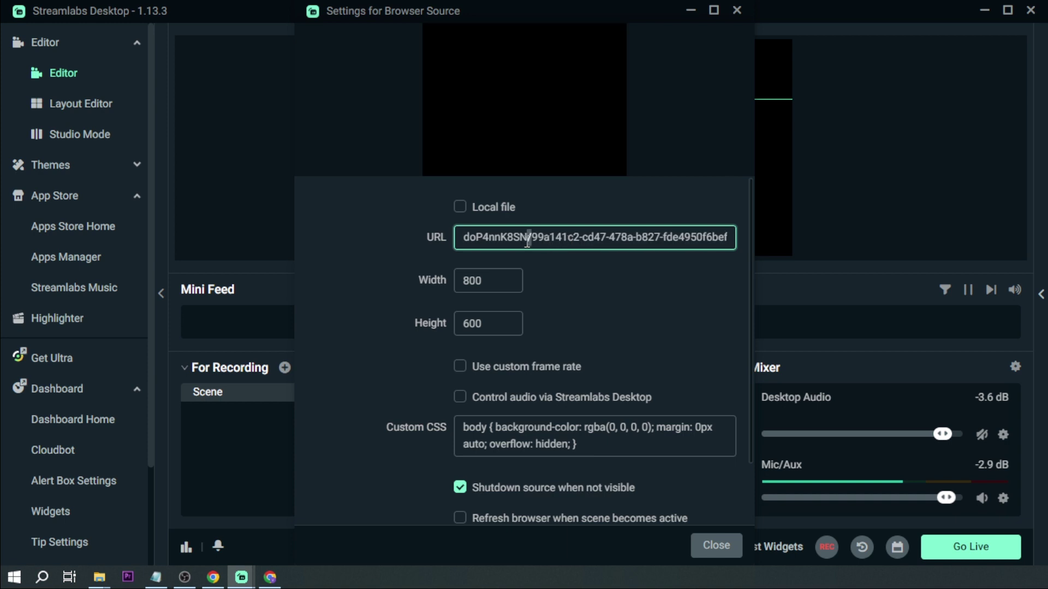
{"action": "triple_click", "coordinate": [527, 240]}
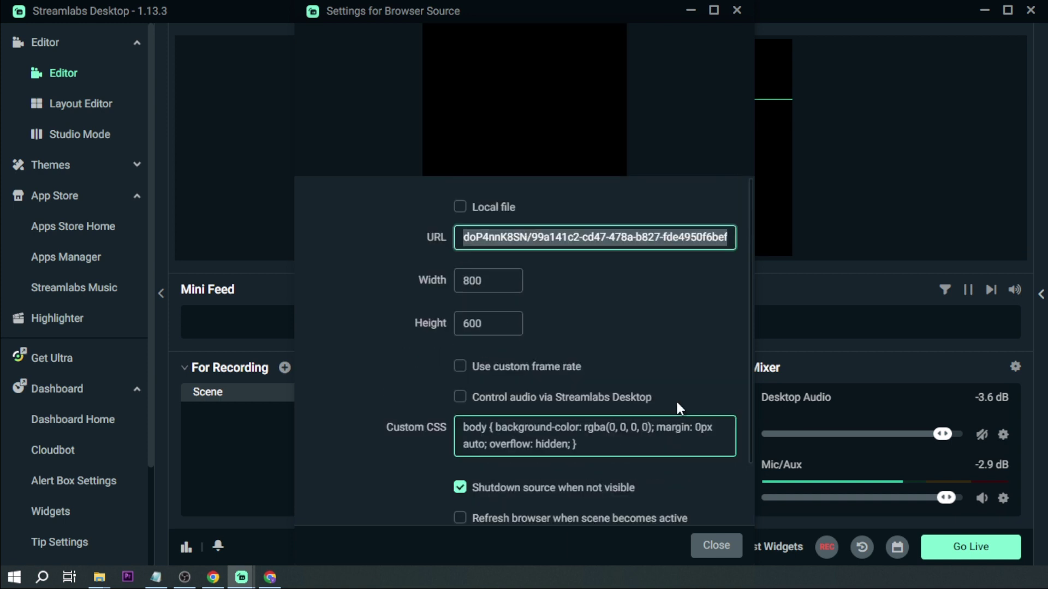
{"action": "left_click", "coordinate": [710, 432]}
{"action": "scroll", "coordinate": [554, 487], "scroll_direction": "down", "scroll_amount": 2}
{"action": "left_click", "coordinate": [709, 545]}
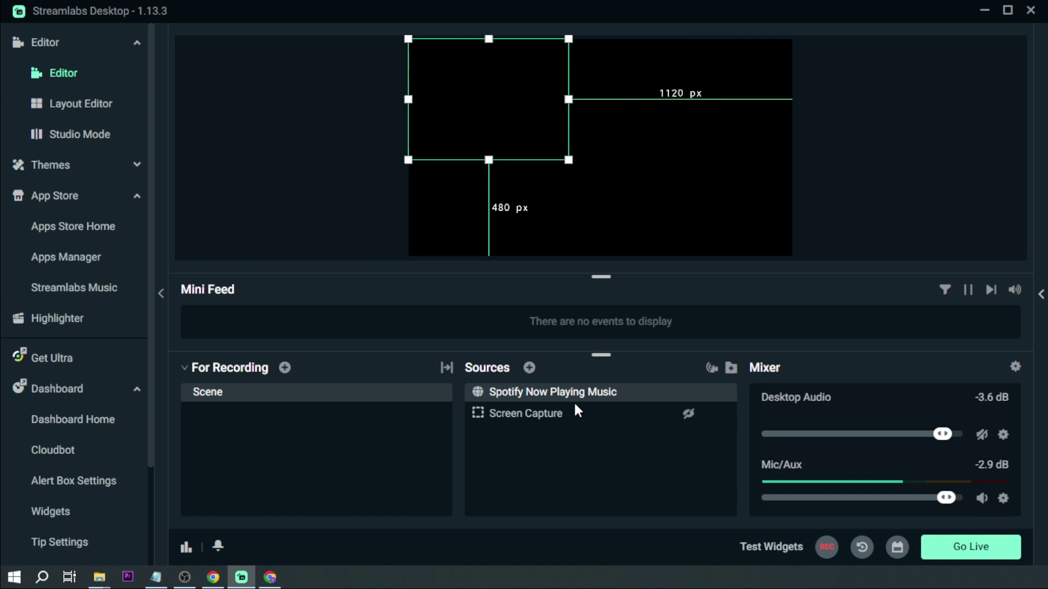
Select the Spotify Now Playing Music overlay on the canvas and enlarge it by its corner.
{"action": "left_click", "coordinate": [533, 147]}
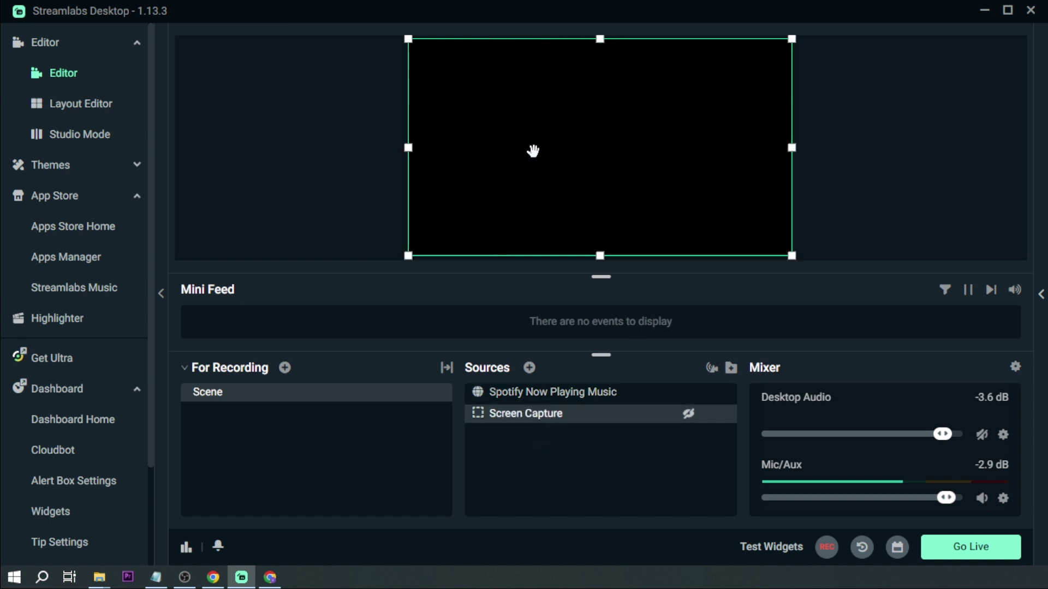
{"action": "left_click", "coordinate": [499, 139]}
{"action": "left_click", "coordinate": [413, 143]}
{"action": "left_click", "coordinate": [352, 144]}
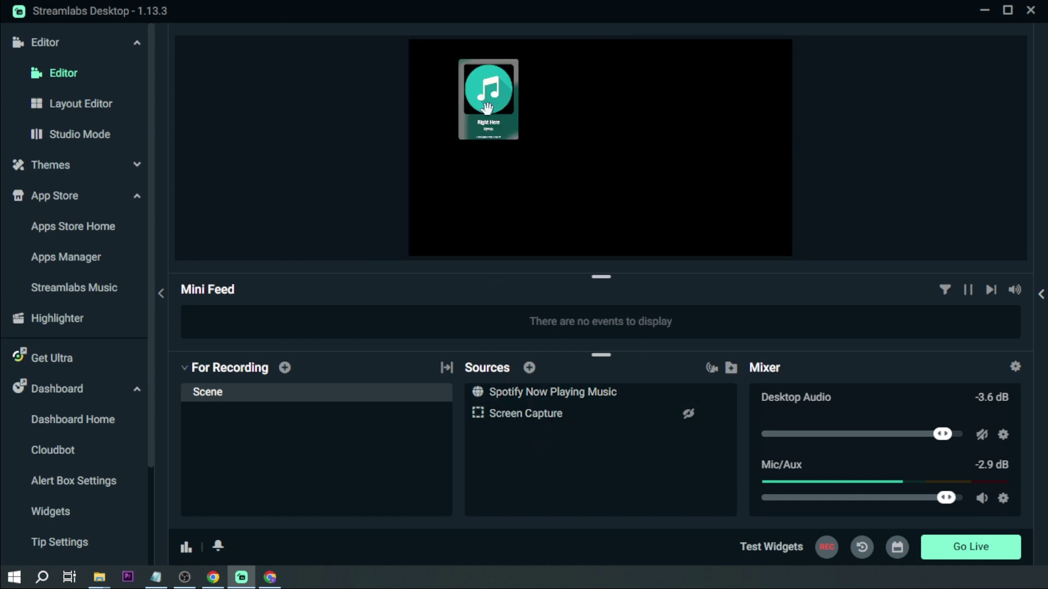
{"action": "left_click", "coordinate": [507, 130]}
{"action": "left_click_drag", "start_coordinate": [568, 160], "coordinate": [703, 256]}
{"action": "left_click", "coordinate": [723, 233]}
{"action": "left_click", "coordinate": [566, 212]}
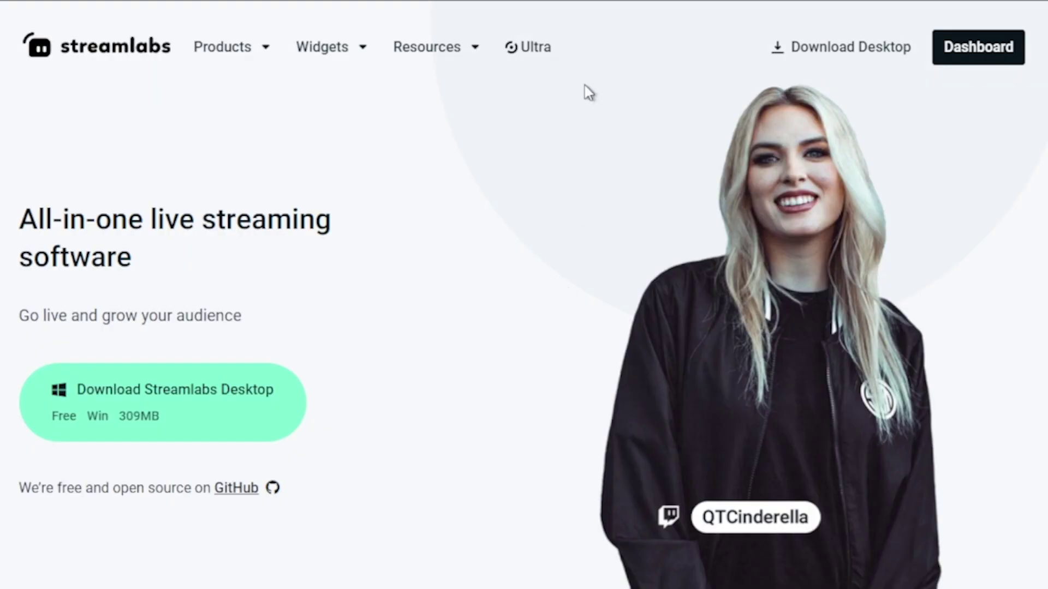
Go to the Streamlabs Ultra page and scroll down through its content.
{"action": "left_click", "coordinate": [524, 47]}
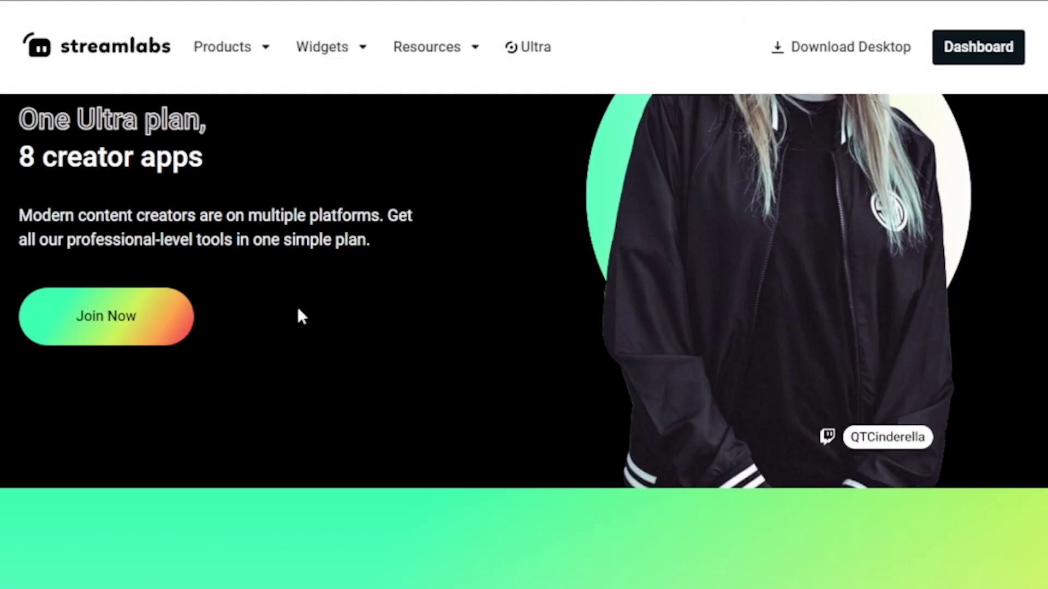
{"action": "scroll", "coordinate": [297, 307], "scroll_direction": "down", "scroll_amount": 15}
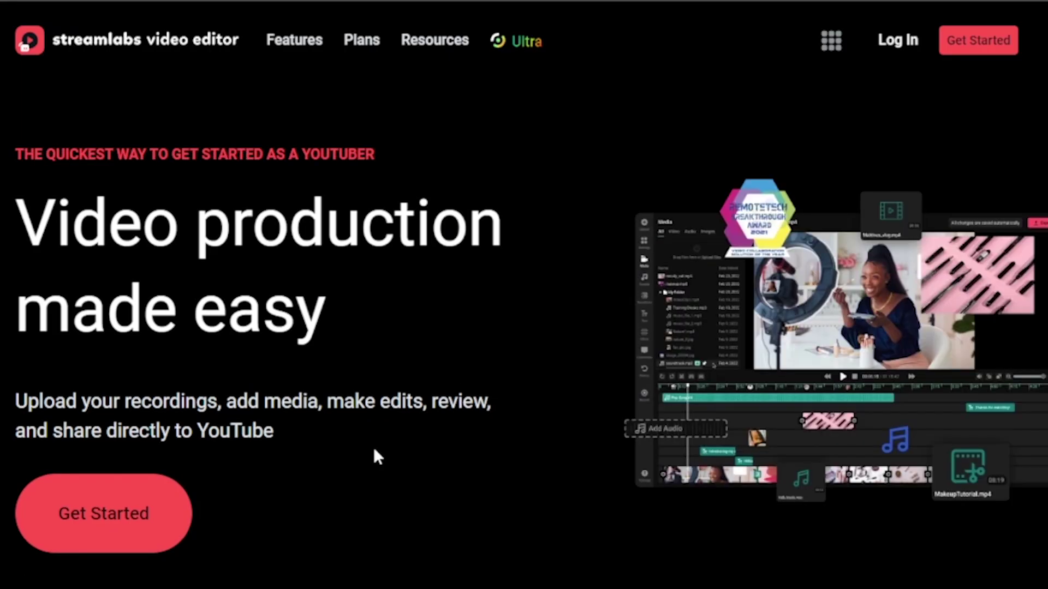
{"action": "scroll", "coordinate": [374, 453], "scroll_direction": "down", "scroll_amount": 5}
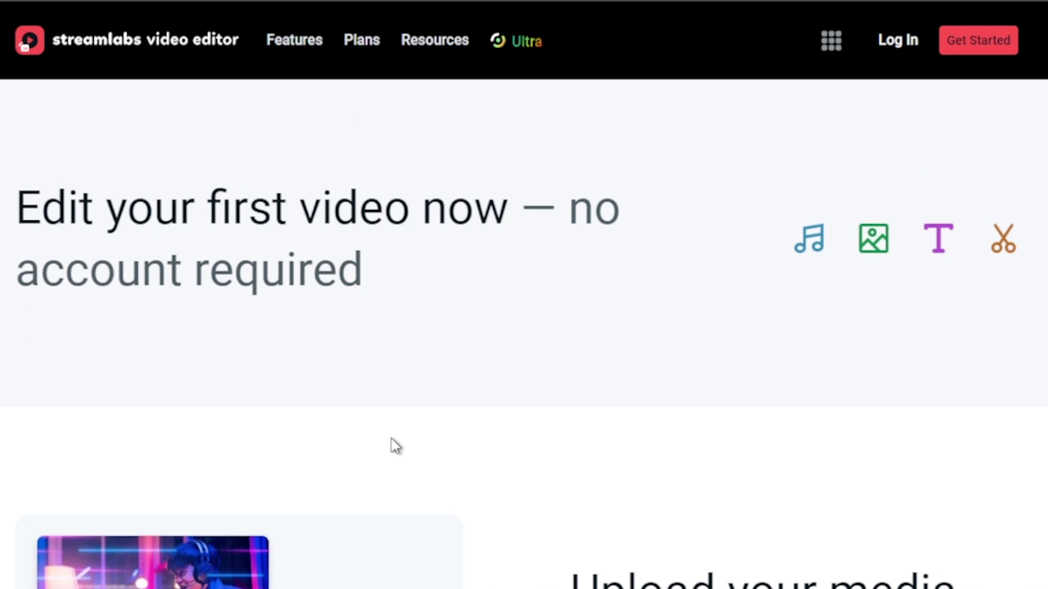
{"action": "scroll", "coordinate": [395, 447], "scroll_direction": "down", "scroll_amount": 5}
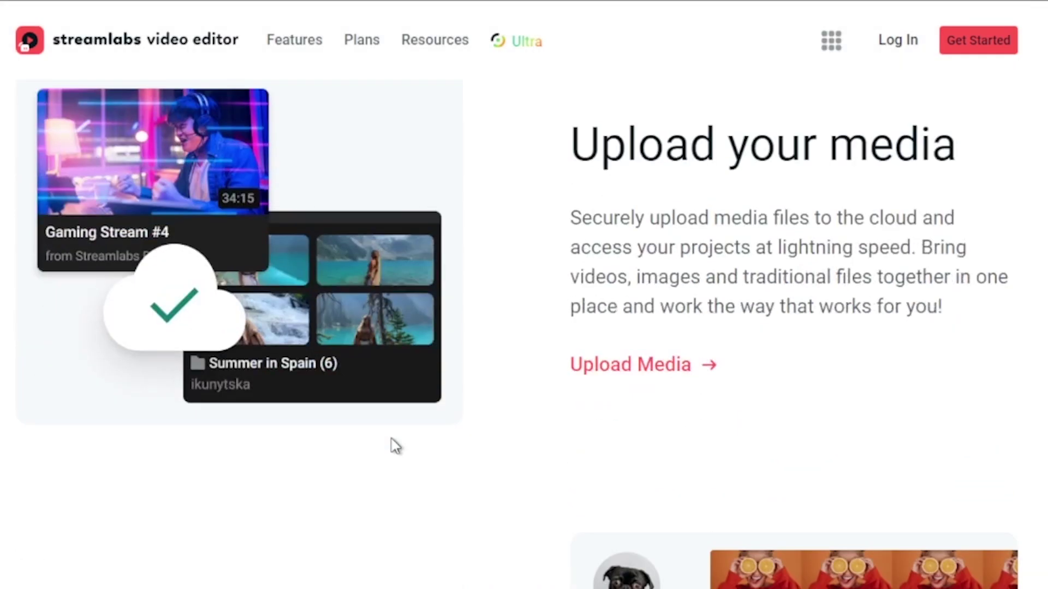
{"action": "scroll", "coordinate": [396, 447], "scroll_direction": "down", "scroll_amount": 7}
{"action": "scroll", "coordinate": [396, 446], "scroll_direction": "down", "scroll_amount": 8}
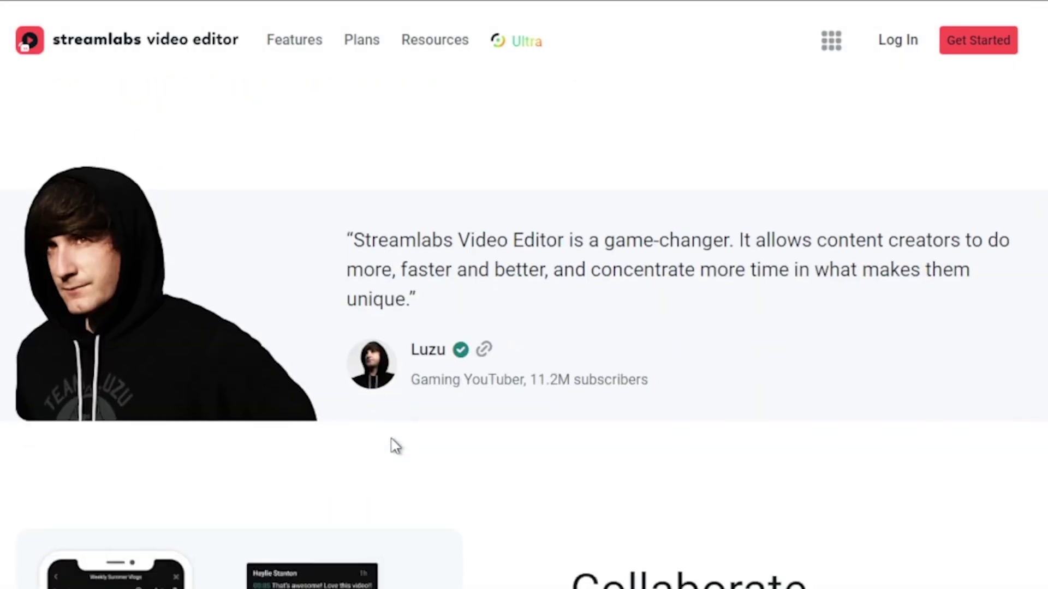